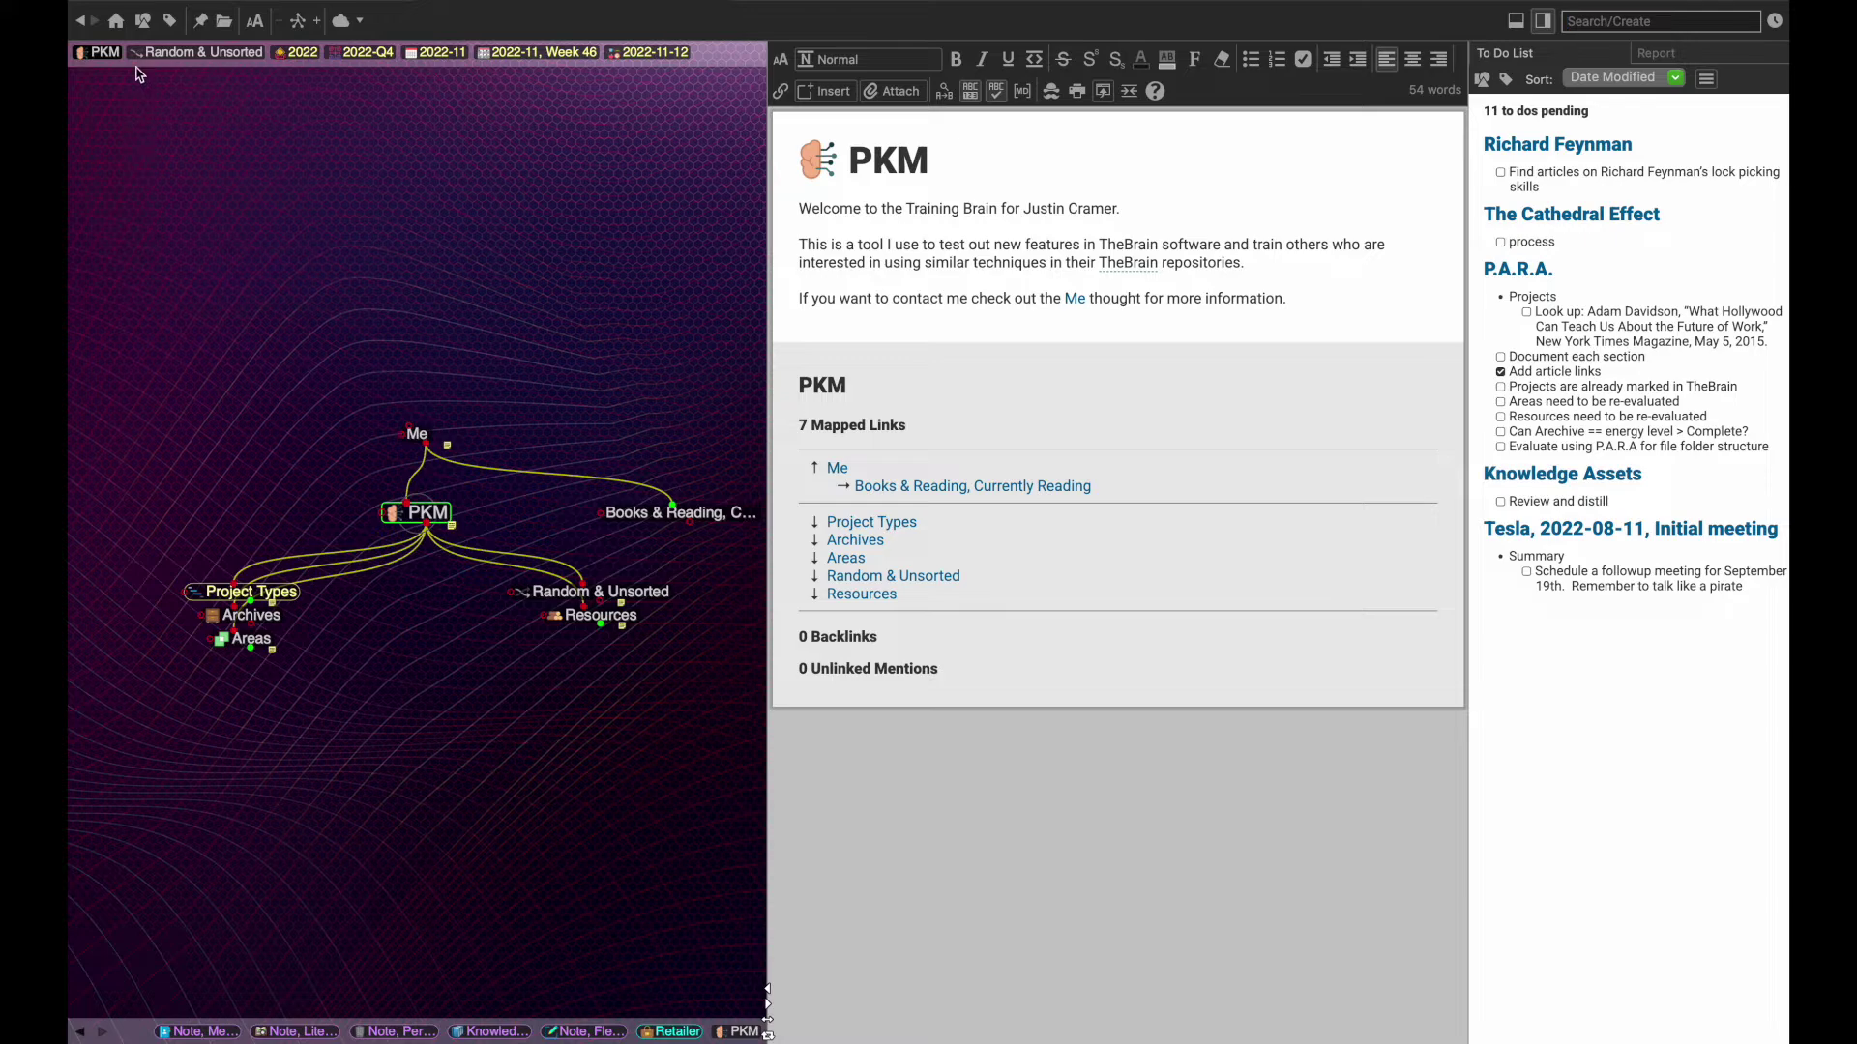
- Activate the Retailer type and create a child thought named Amazon beneath it
click(143, 20)
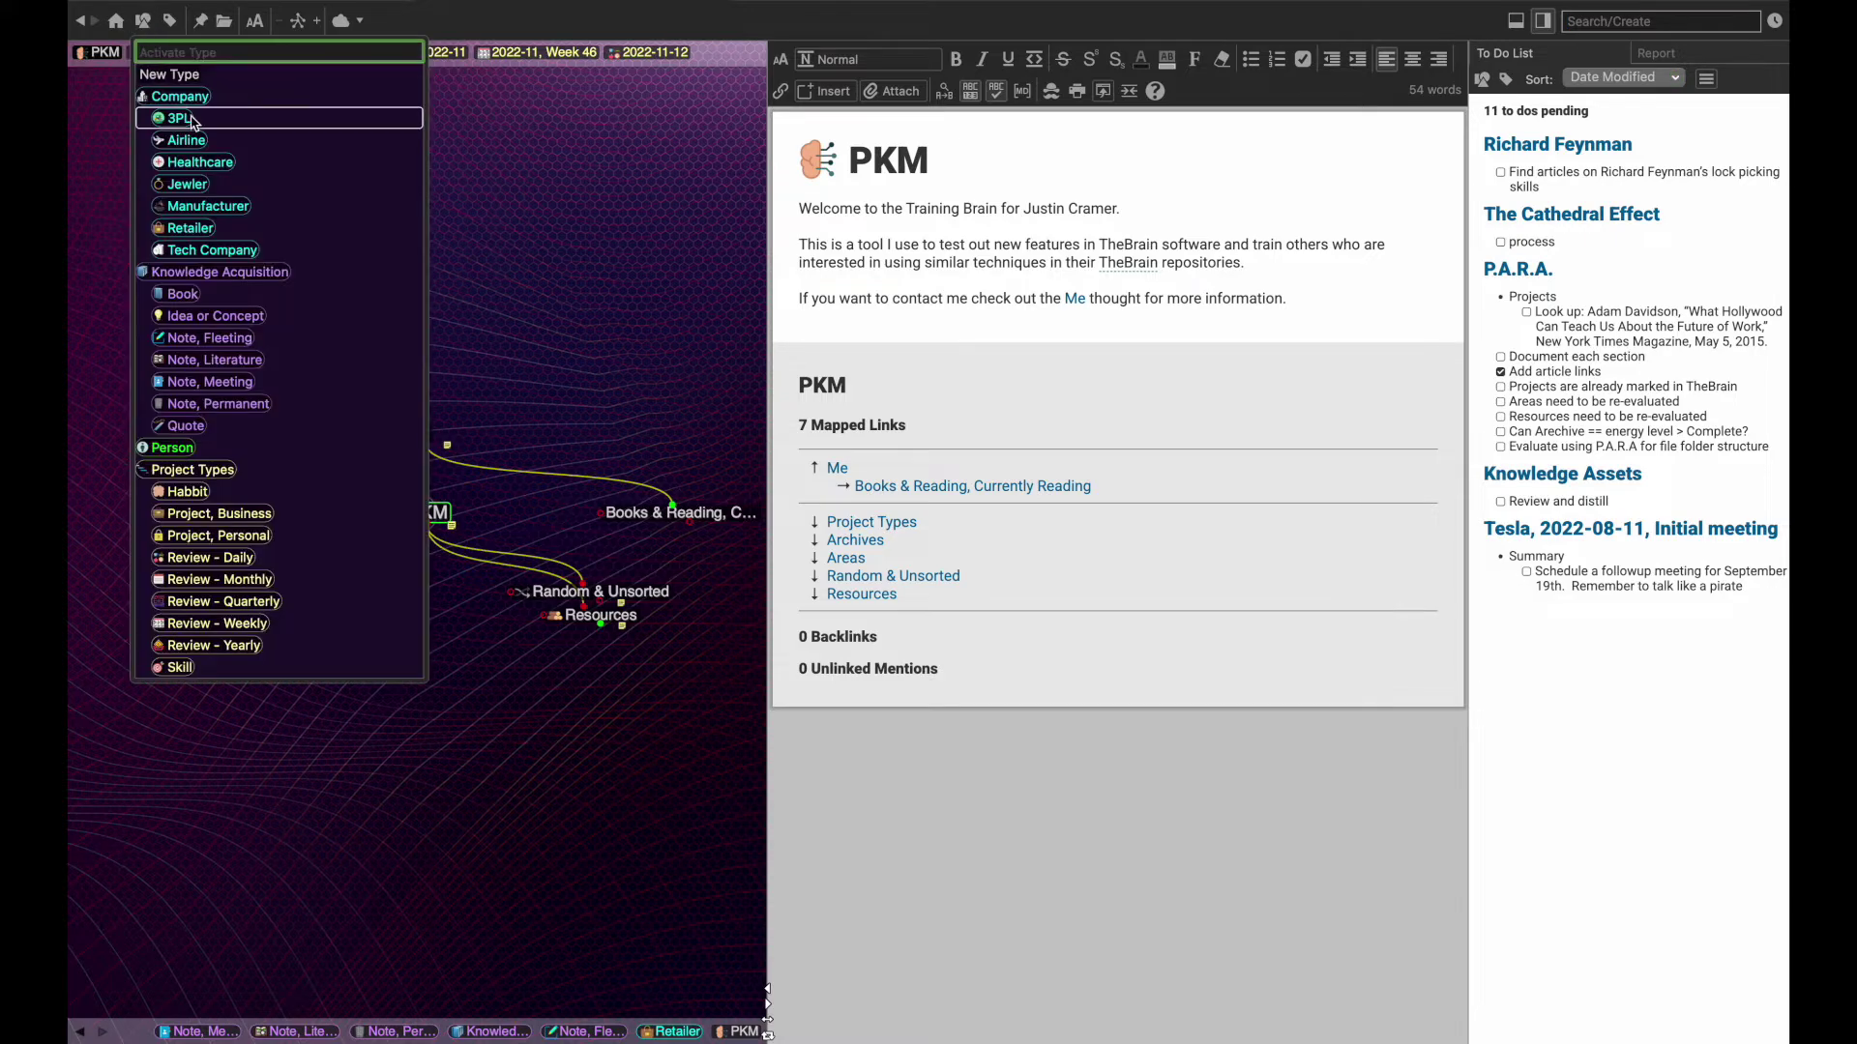
click(190, 228)
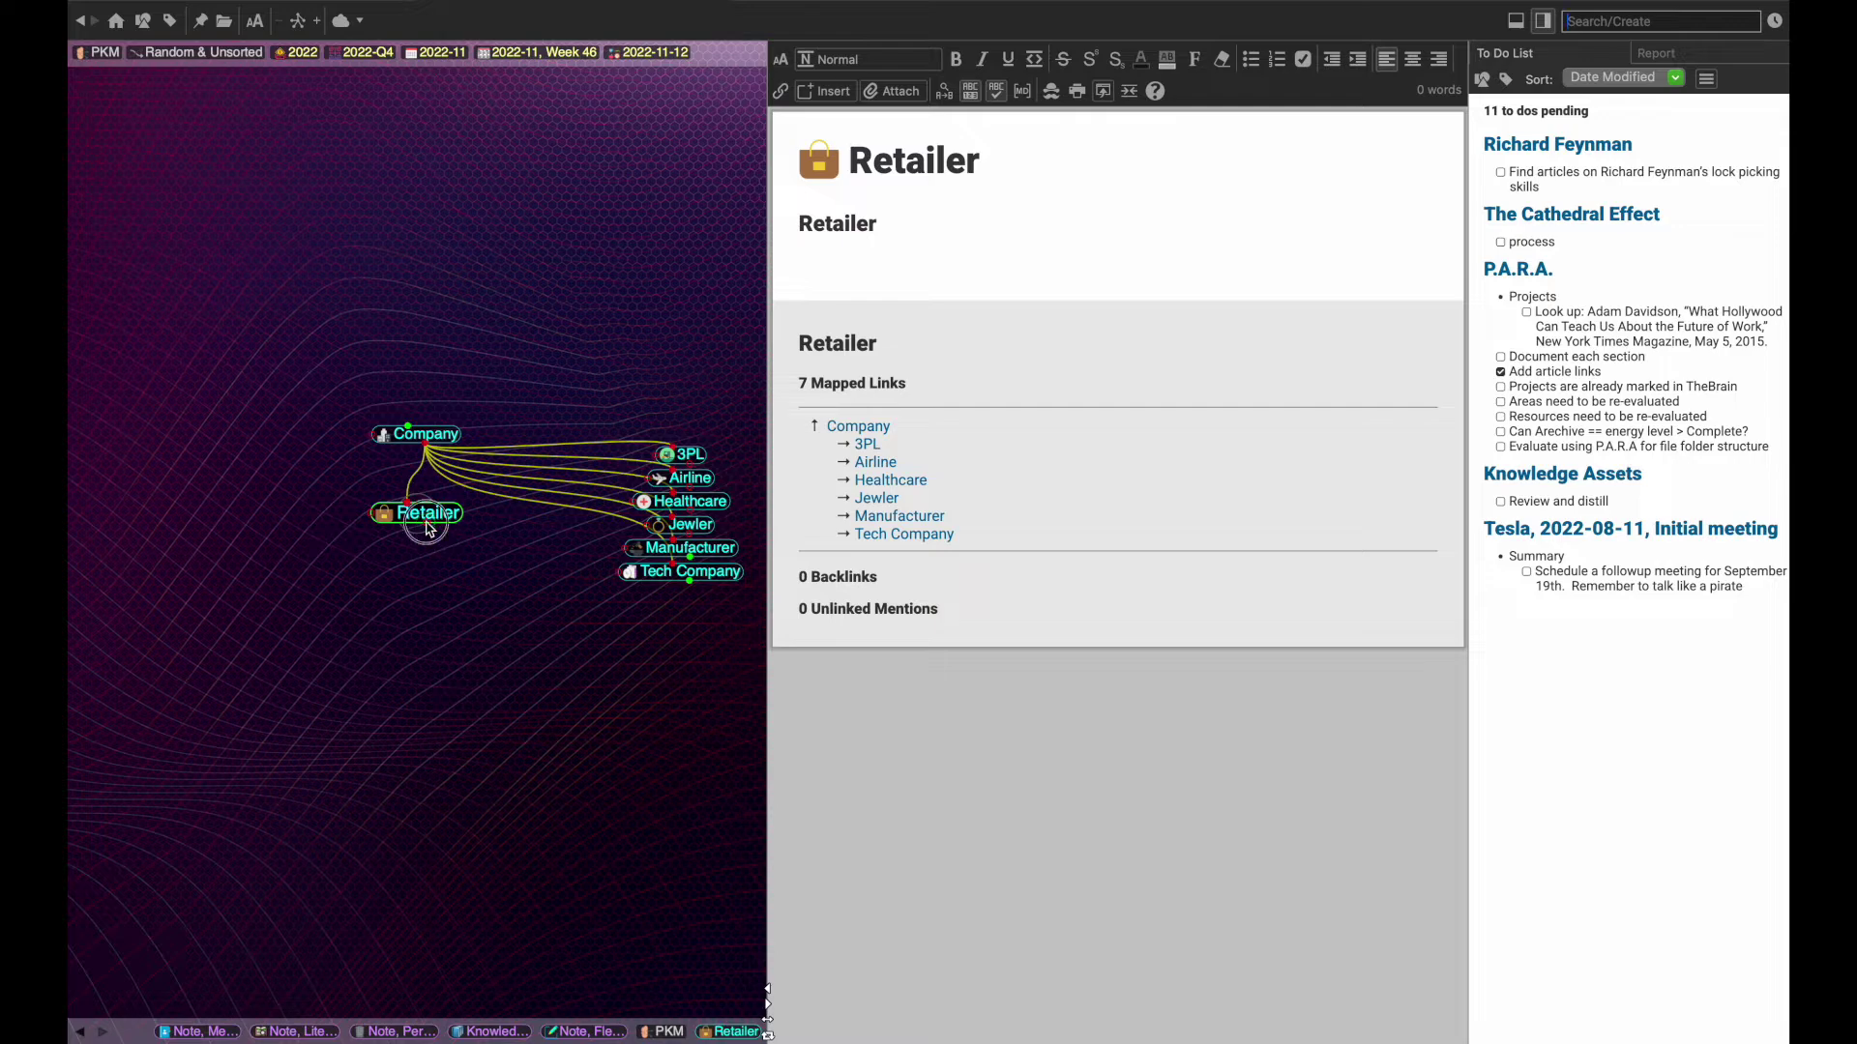
drag(425, 525, 430, 585)
text(Amazon)
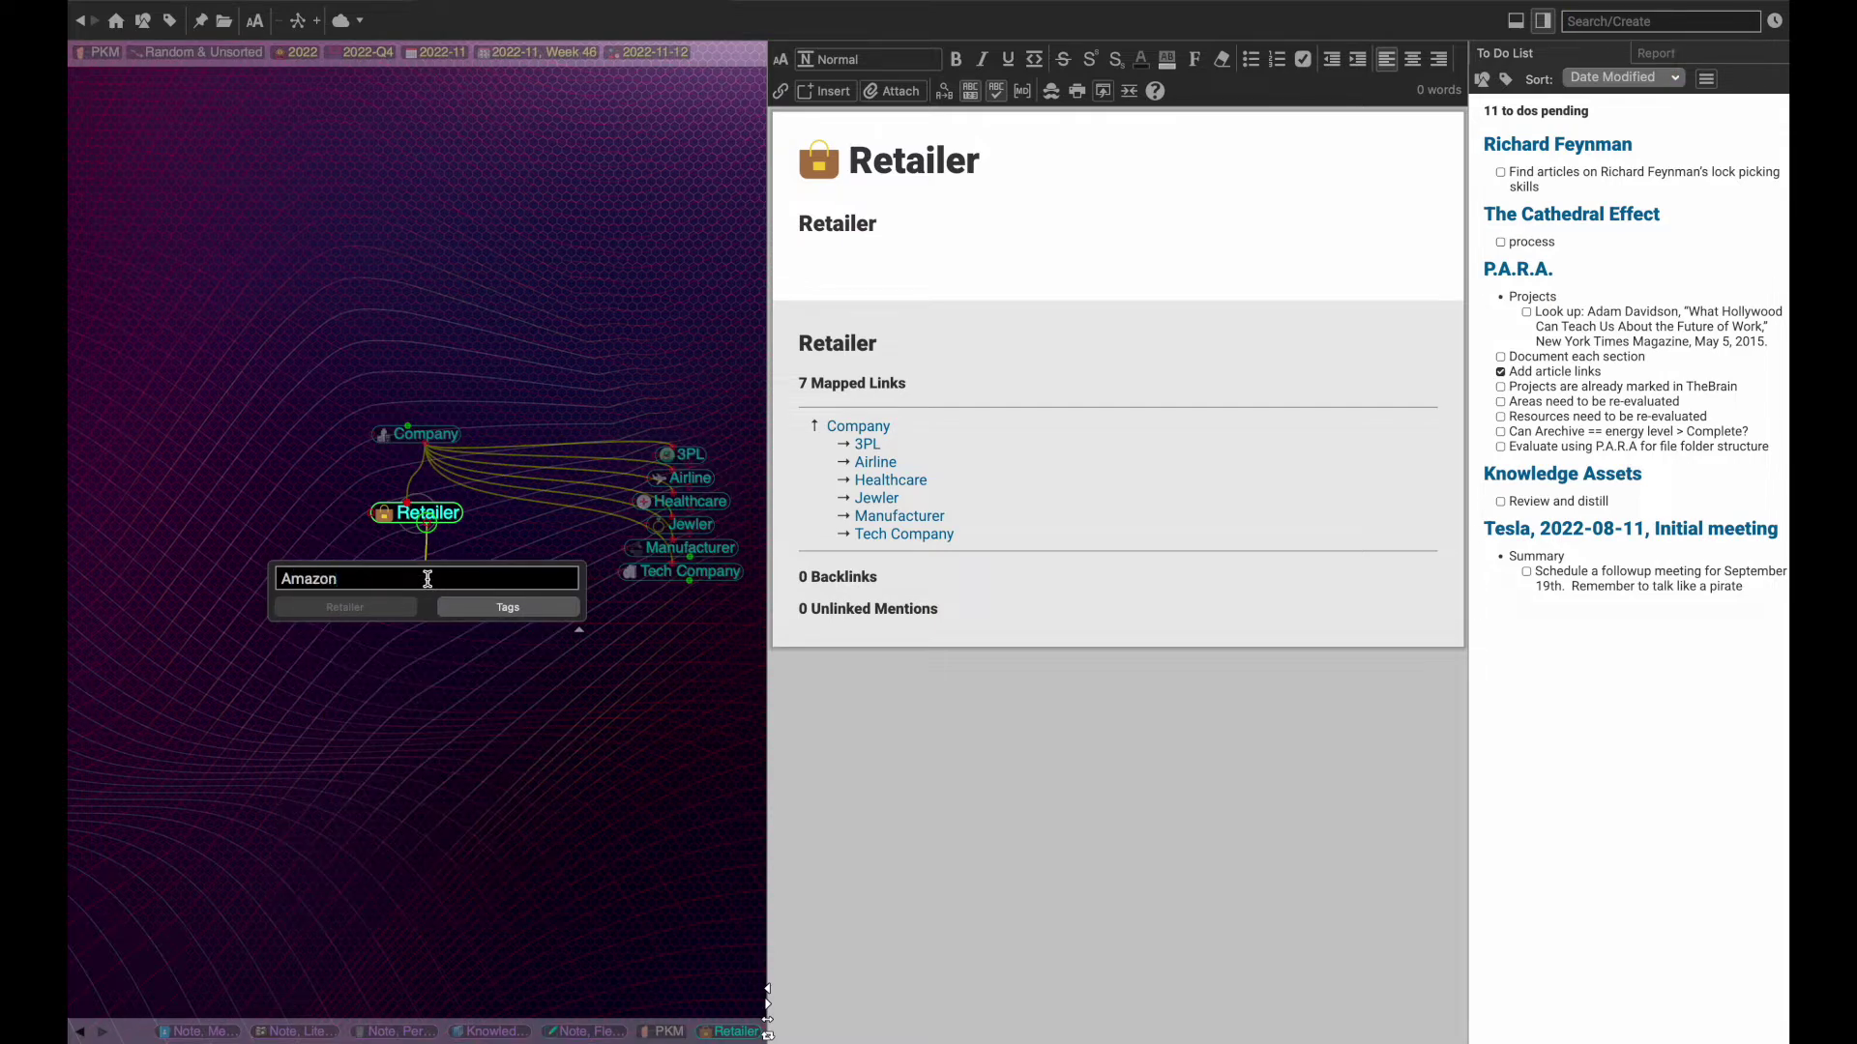
key(Return)
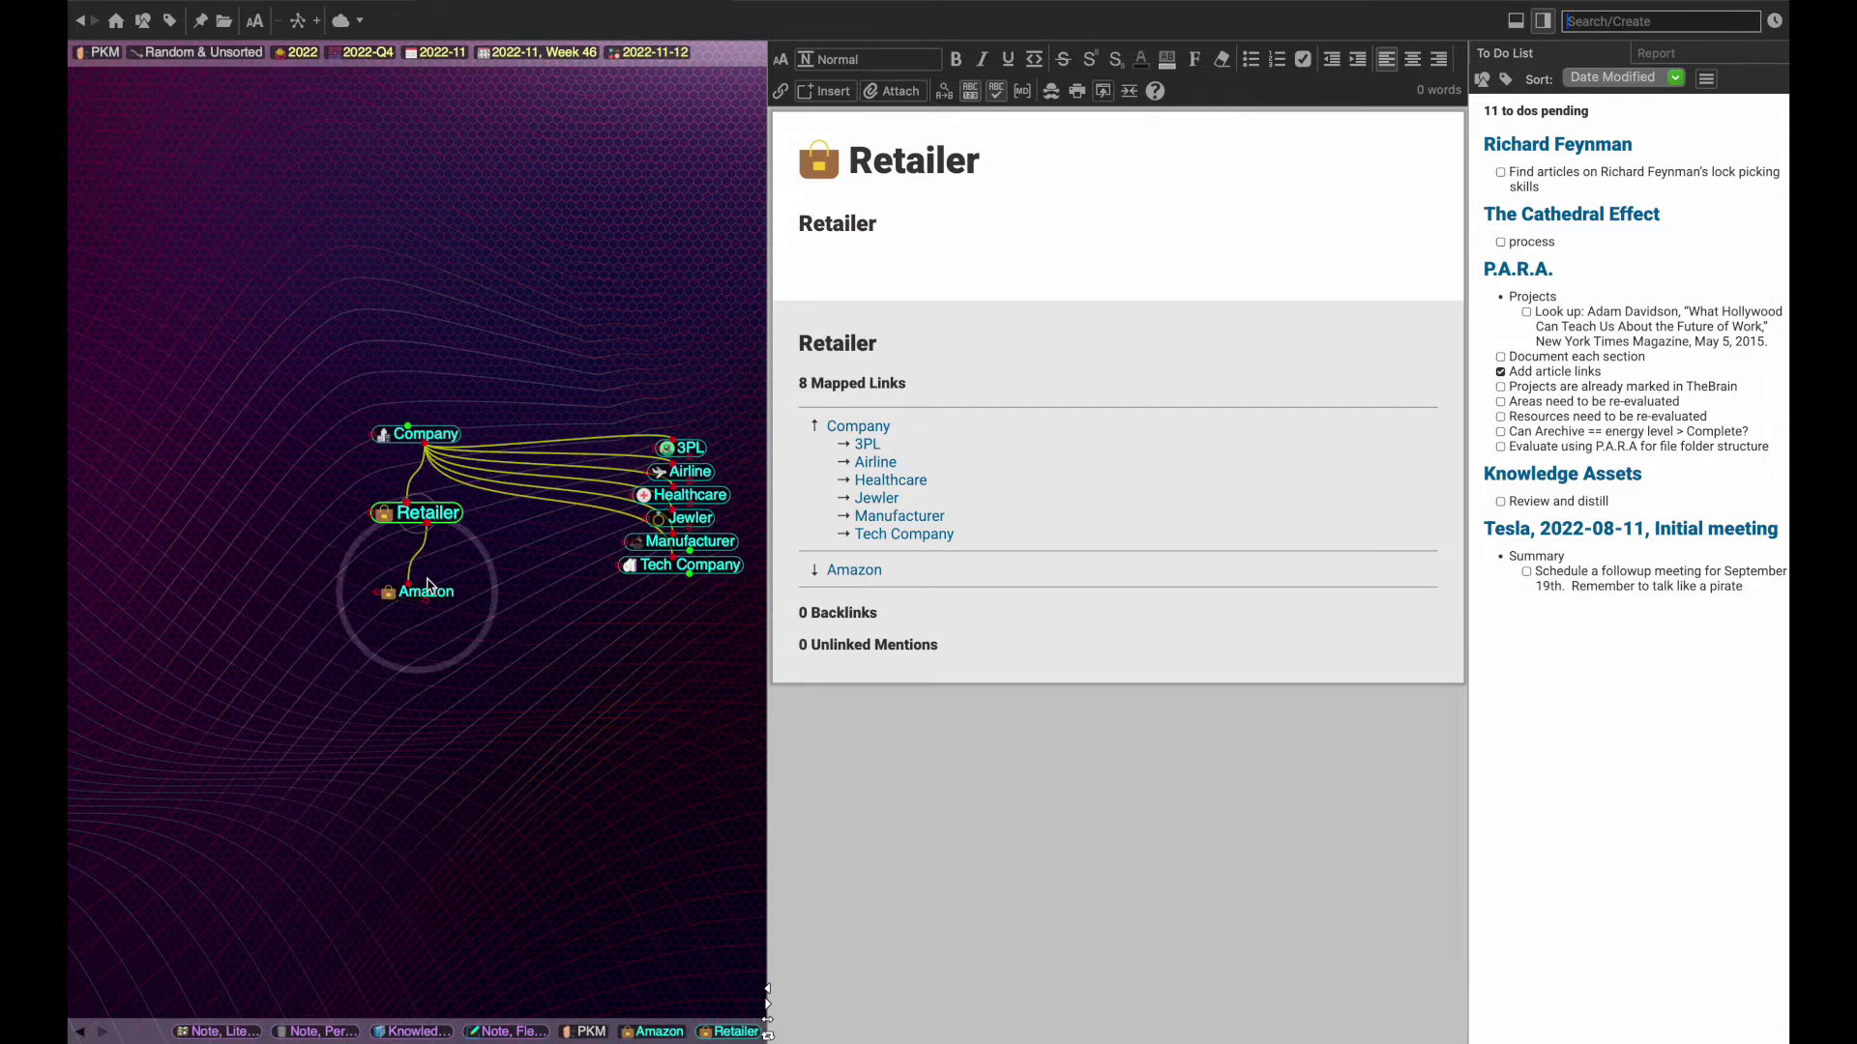
- Activate the Amazon thought and start a new child thought beneath it
click(445, 597)
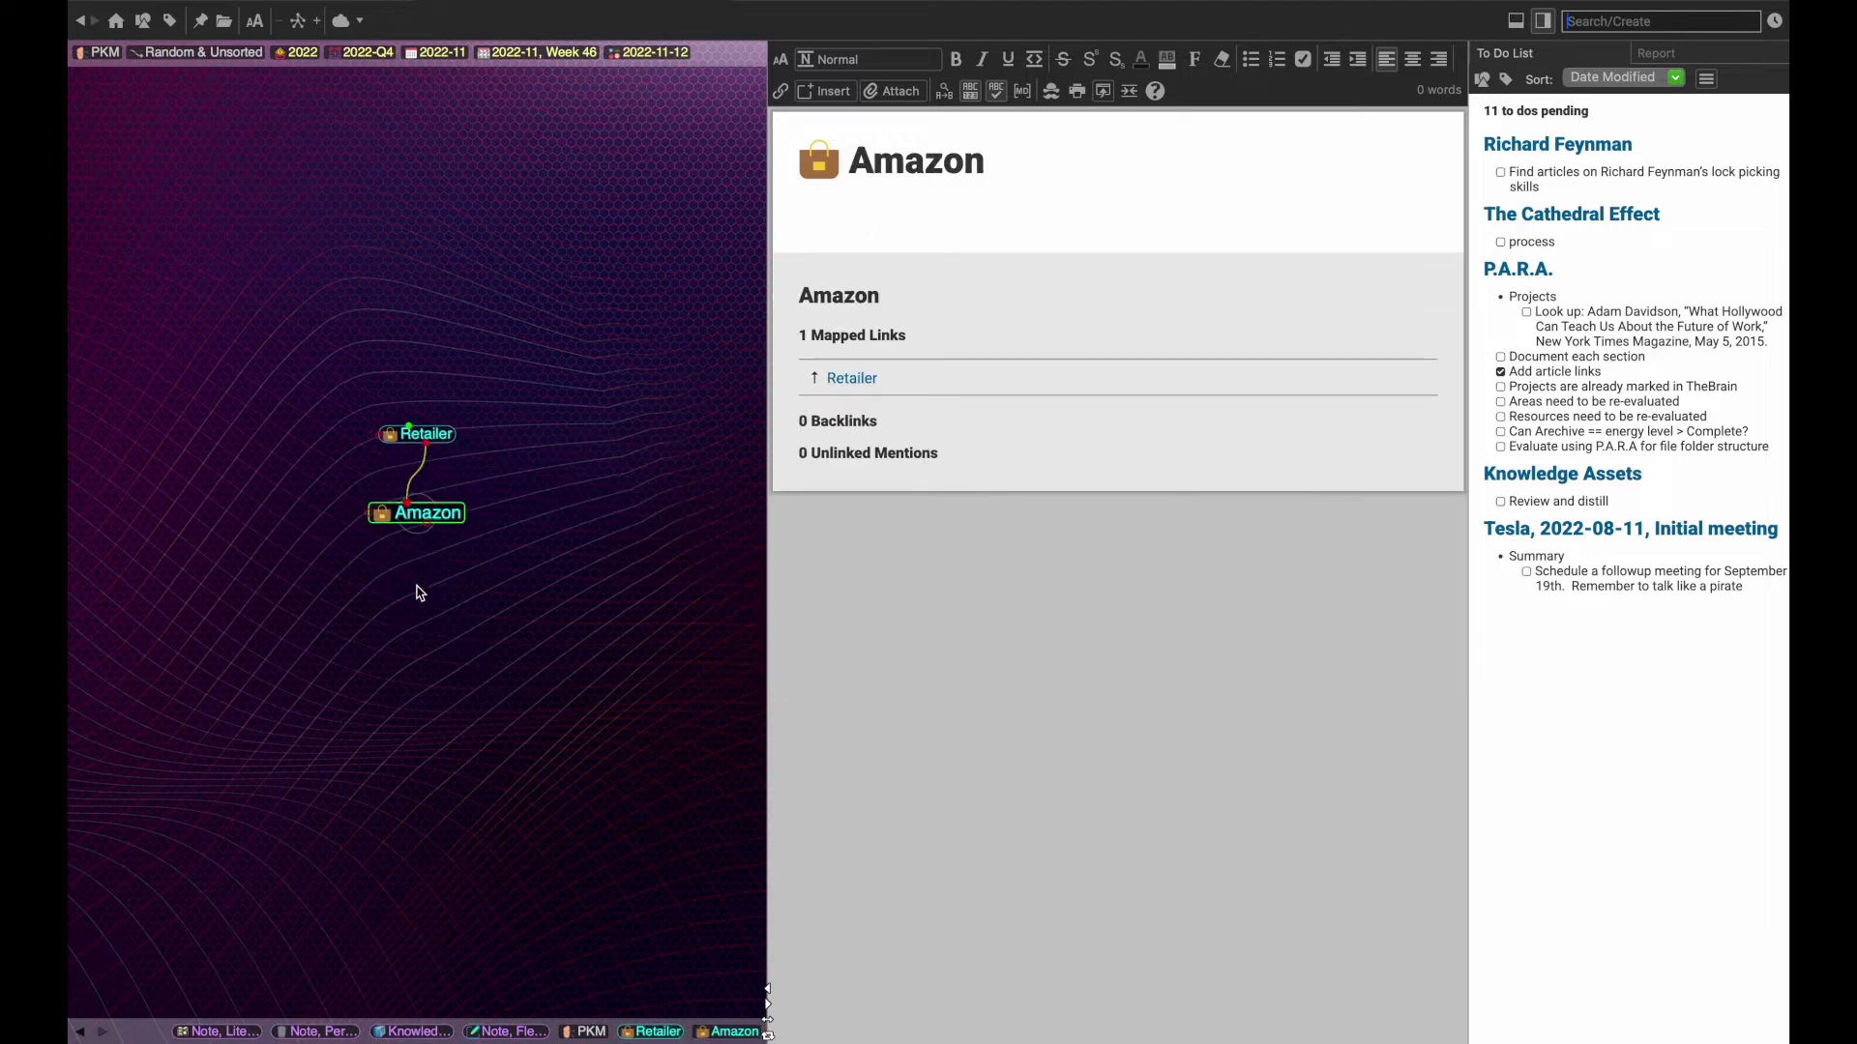
drag(426, 540, 406, 583)
text(Amazon,)
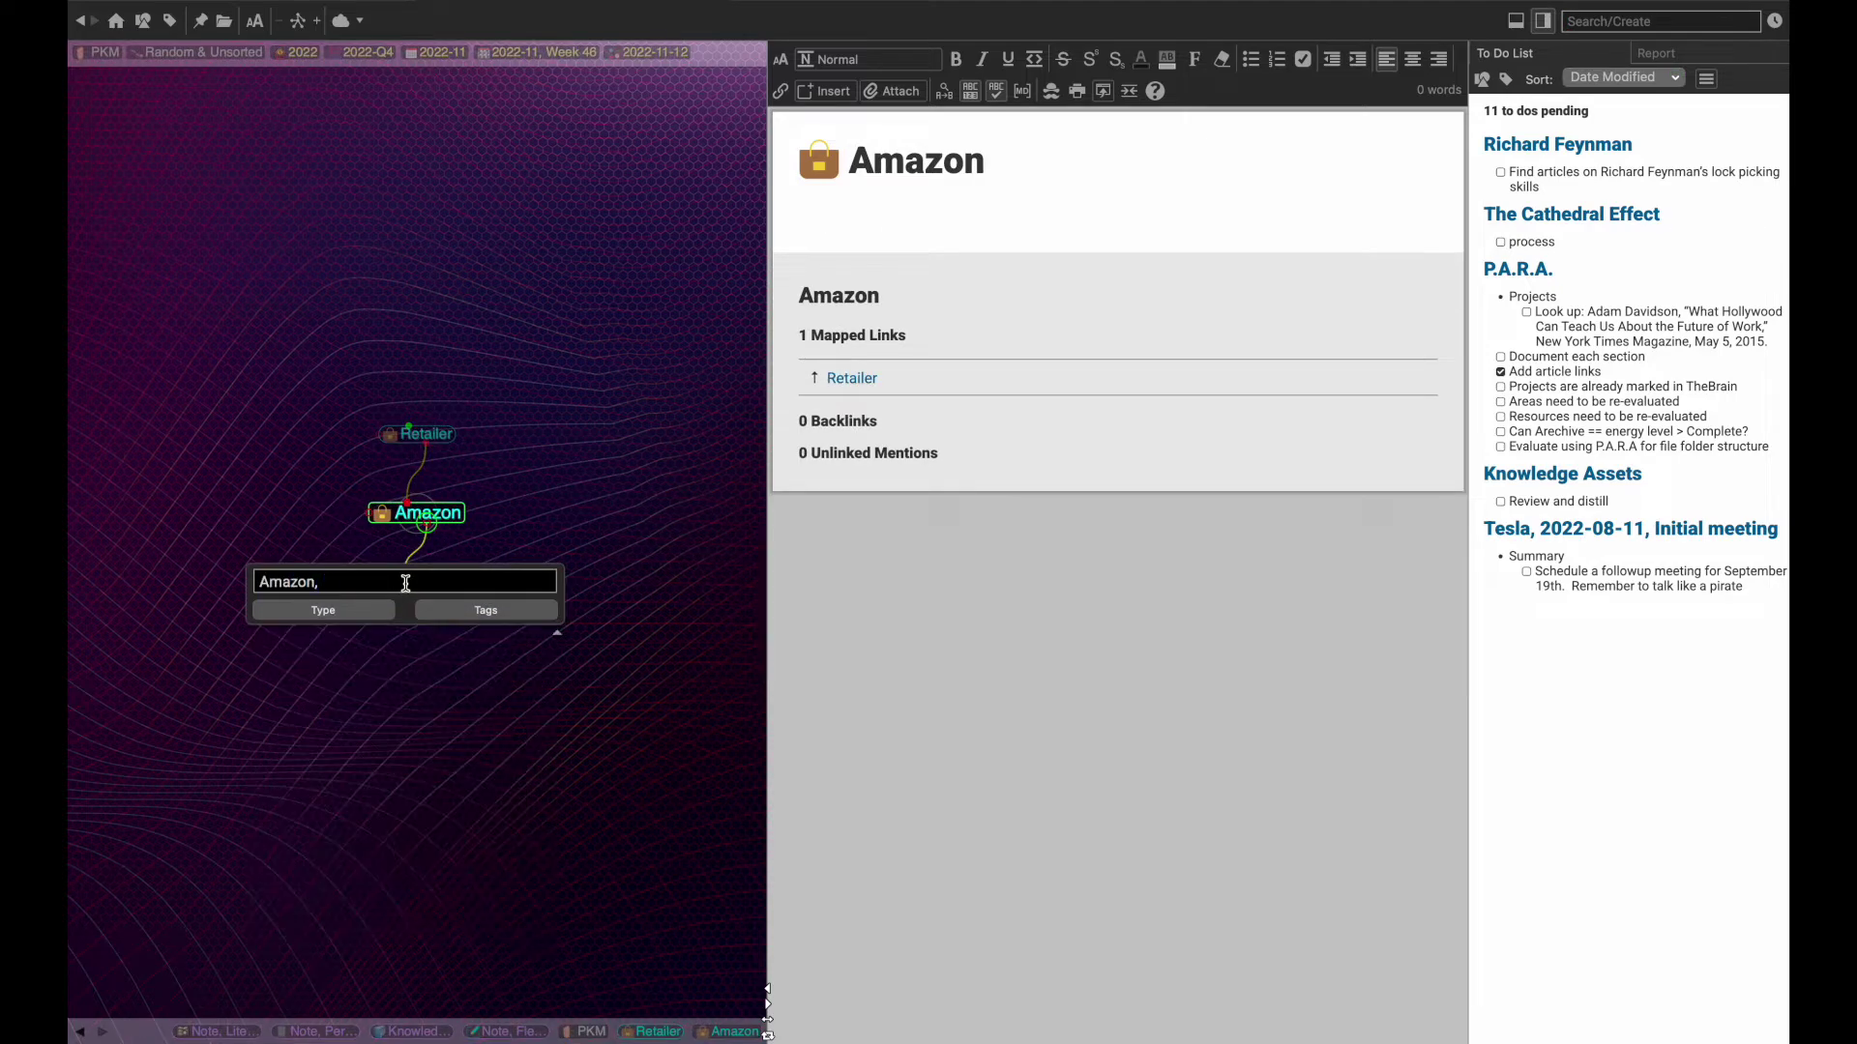
text( Alumni; Amazon, Meetings)
key(super+a)
key(BackSpace)
- Create two prefixed child thoughts at once under Amazon using the shorthand ", Alumni; , Mettings"
text(, Alumni)
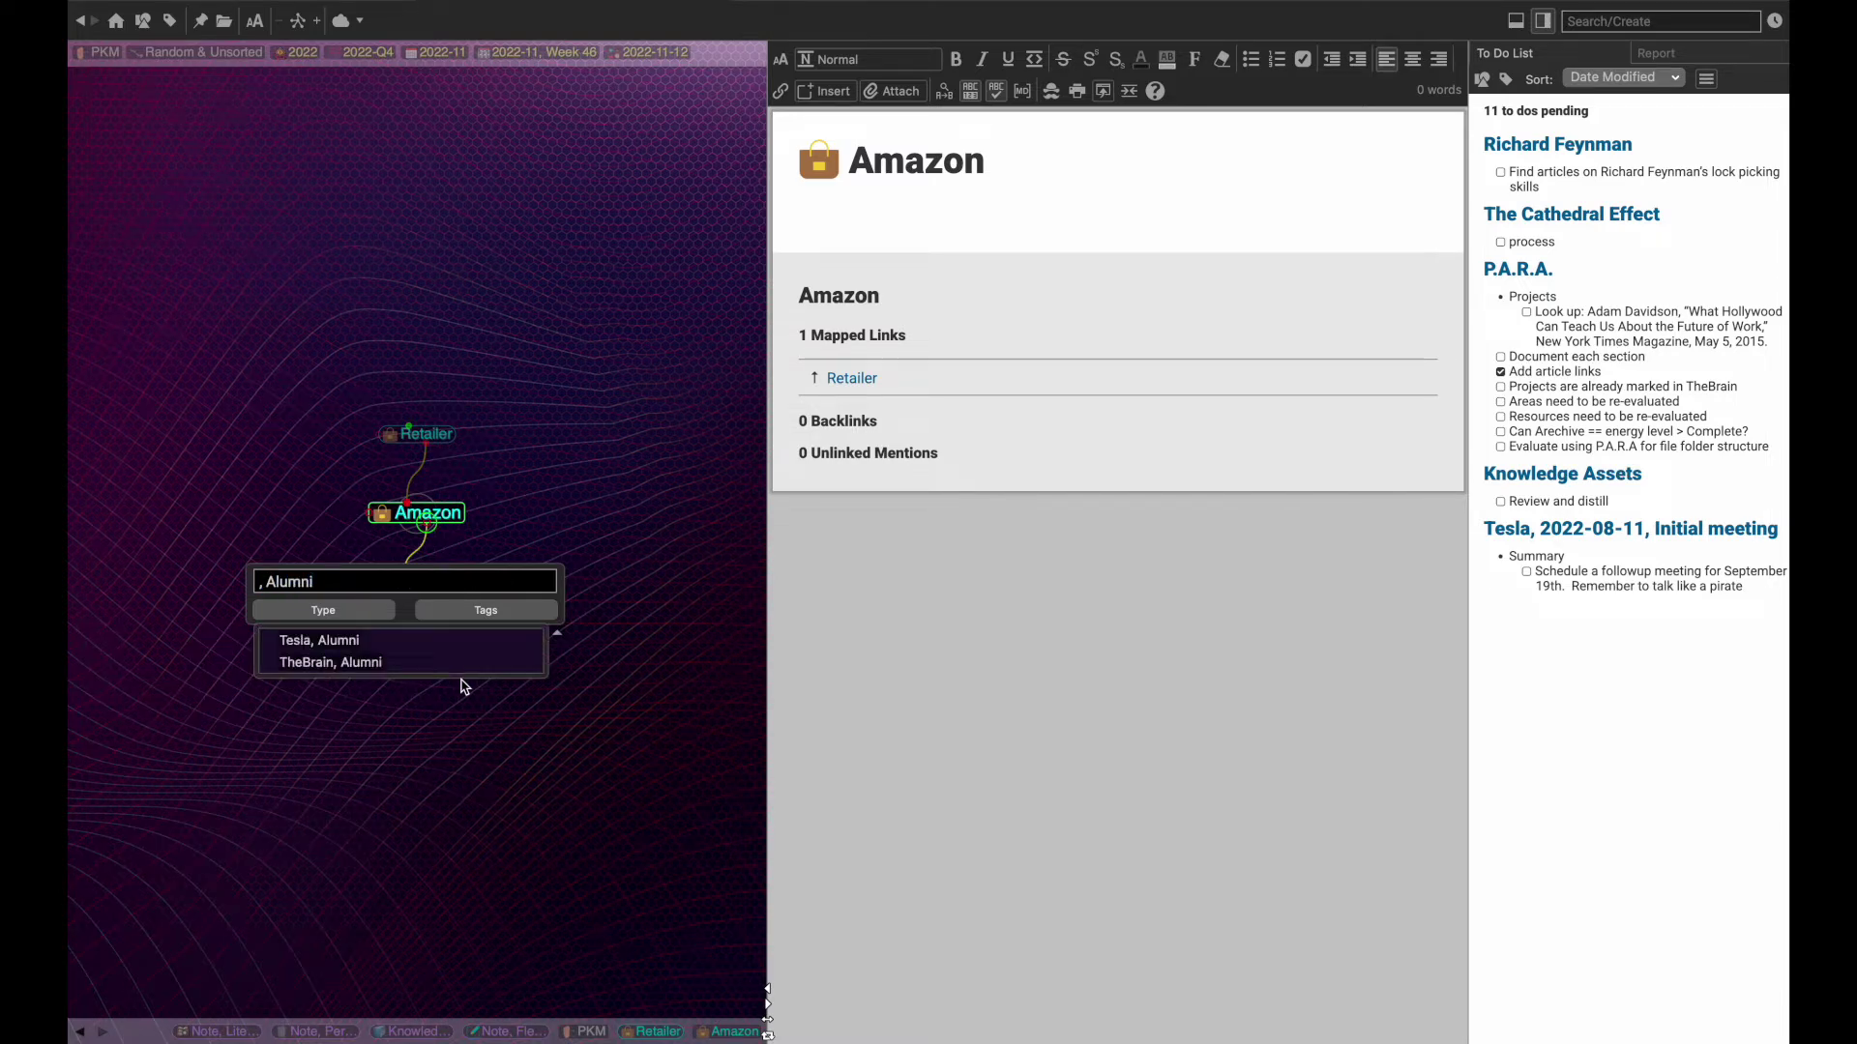
text(; , M)
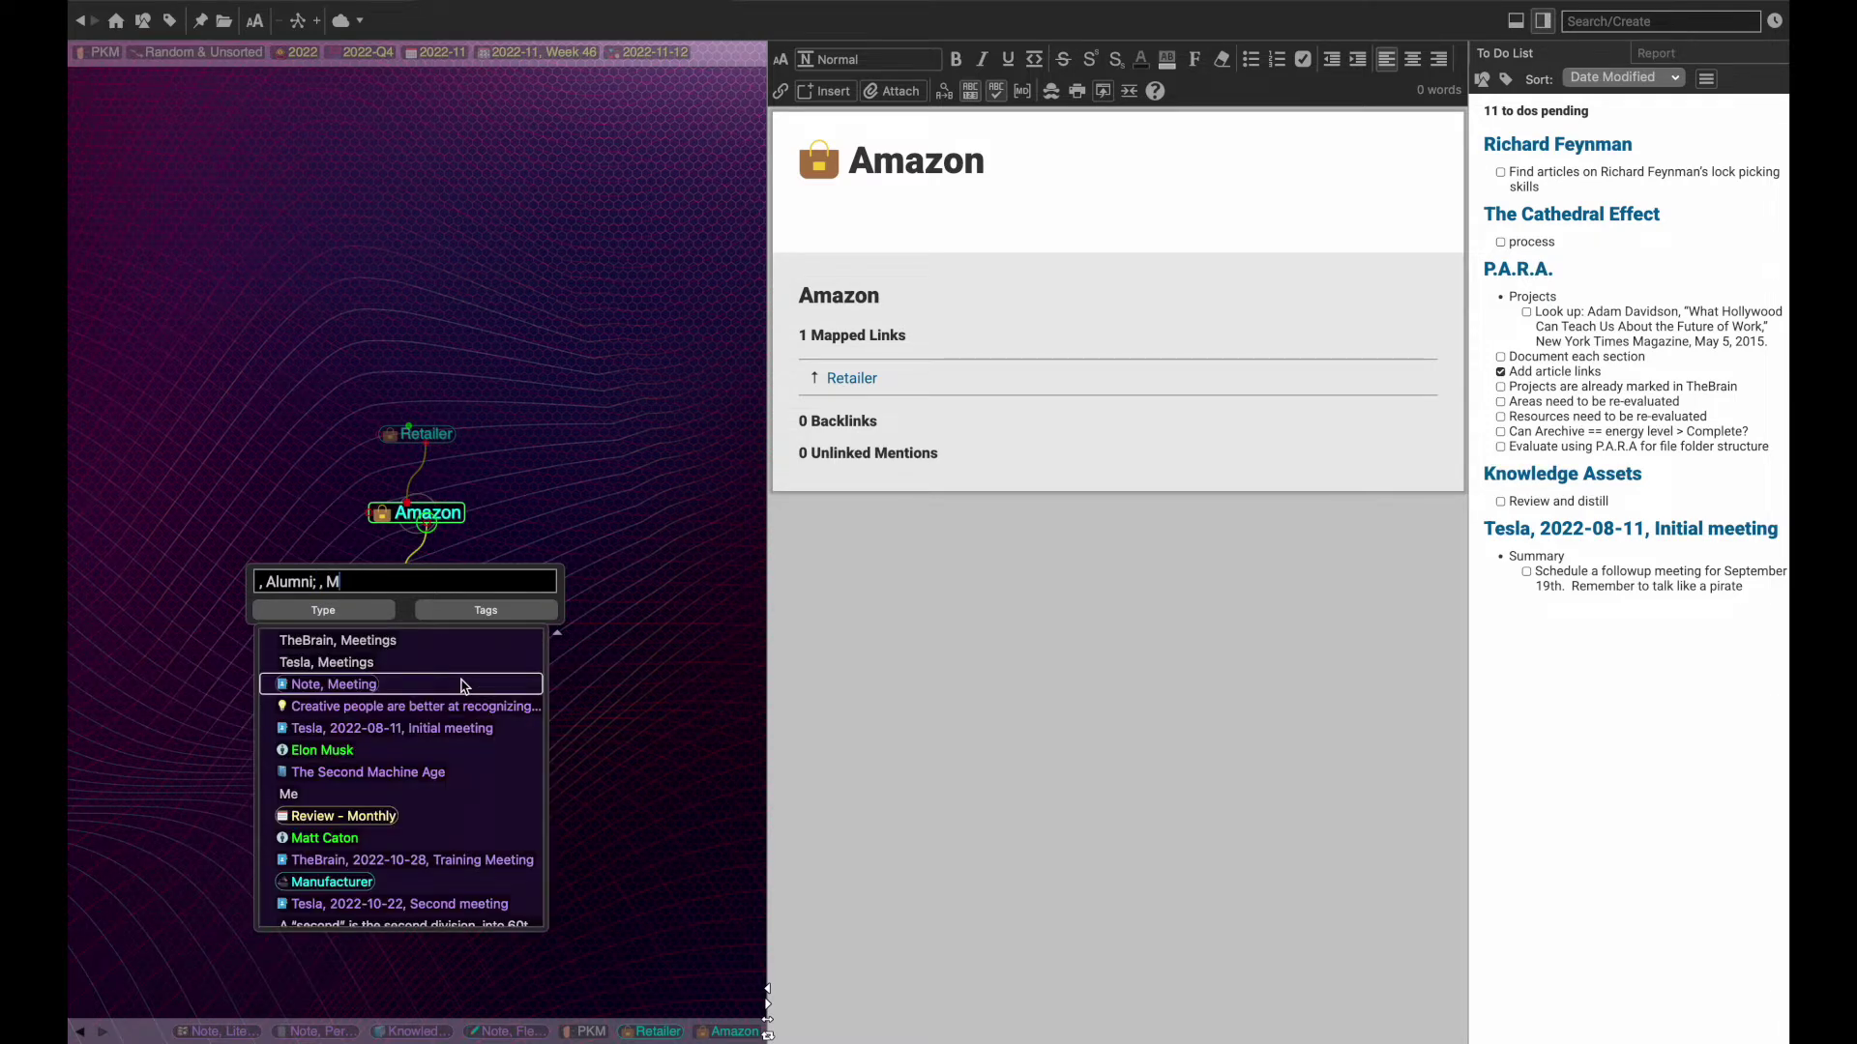
text(ettings)
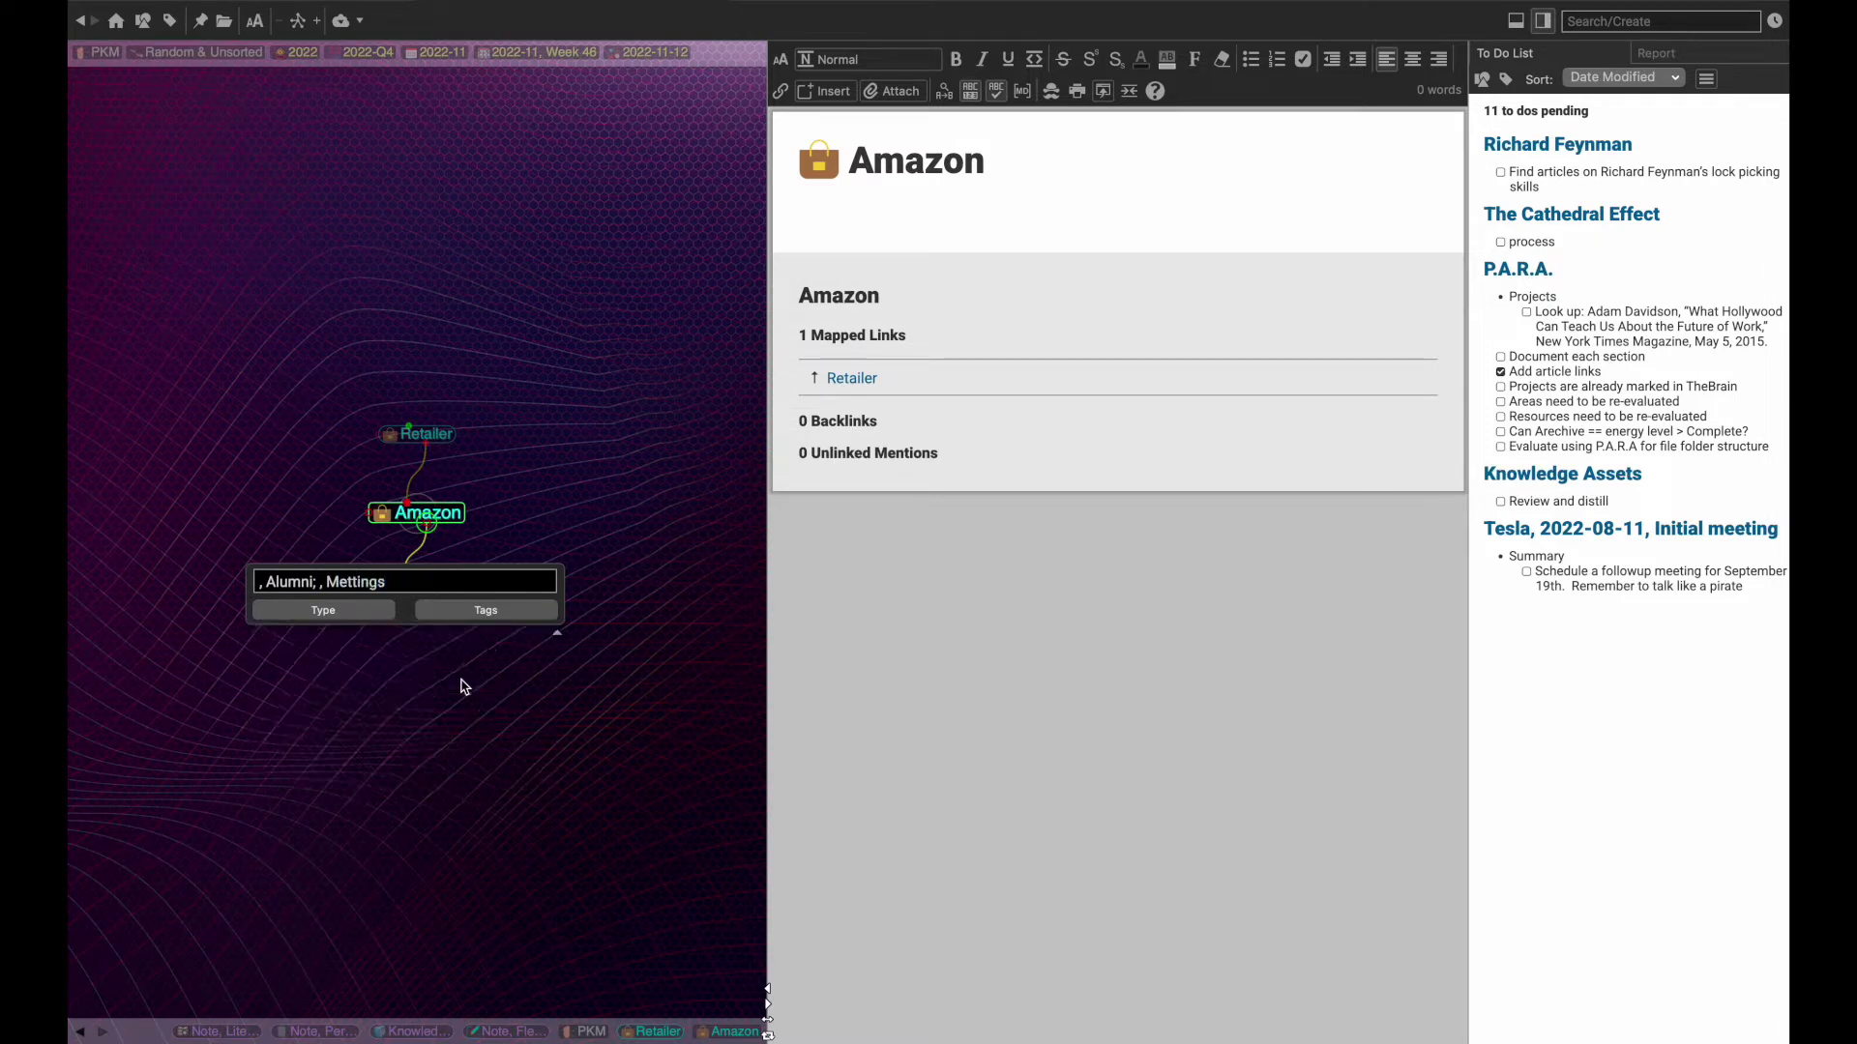
key(Return)
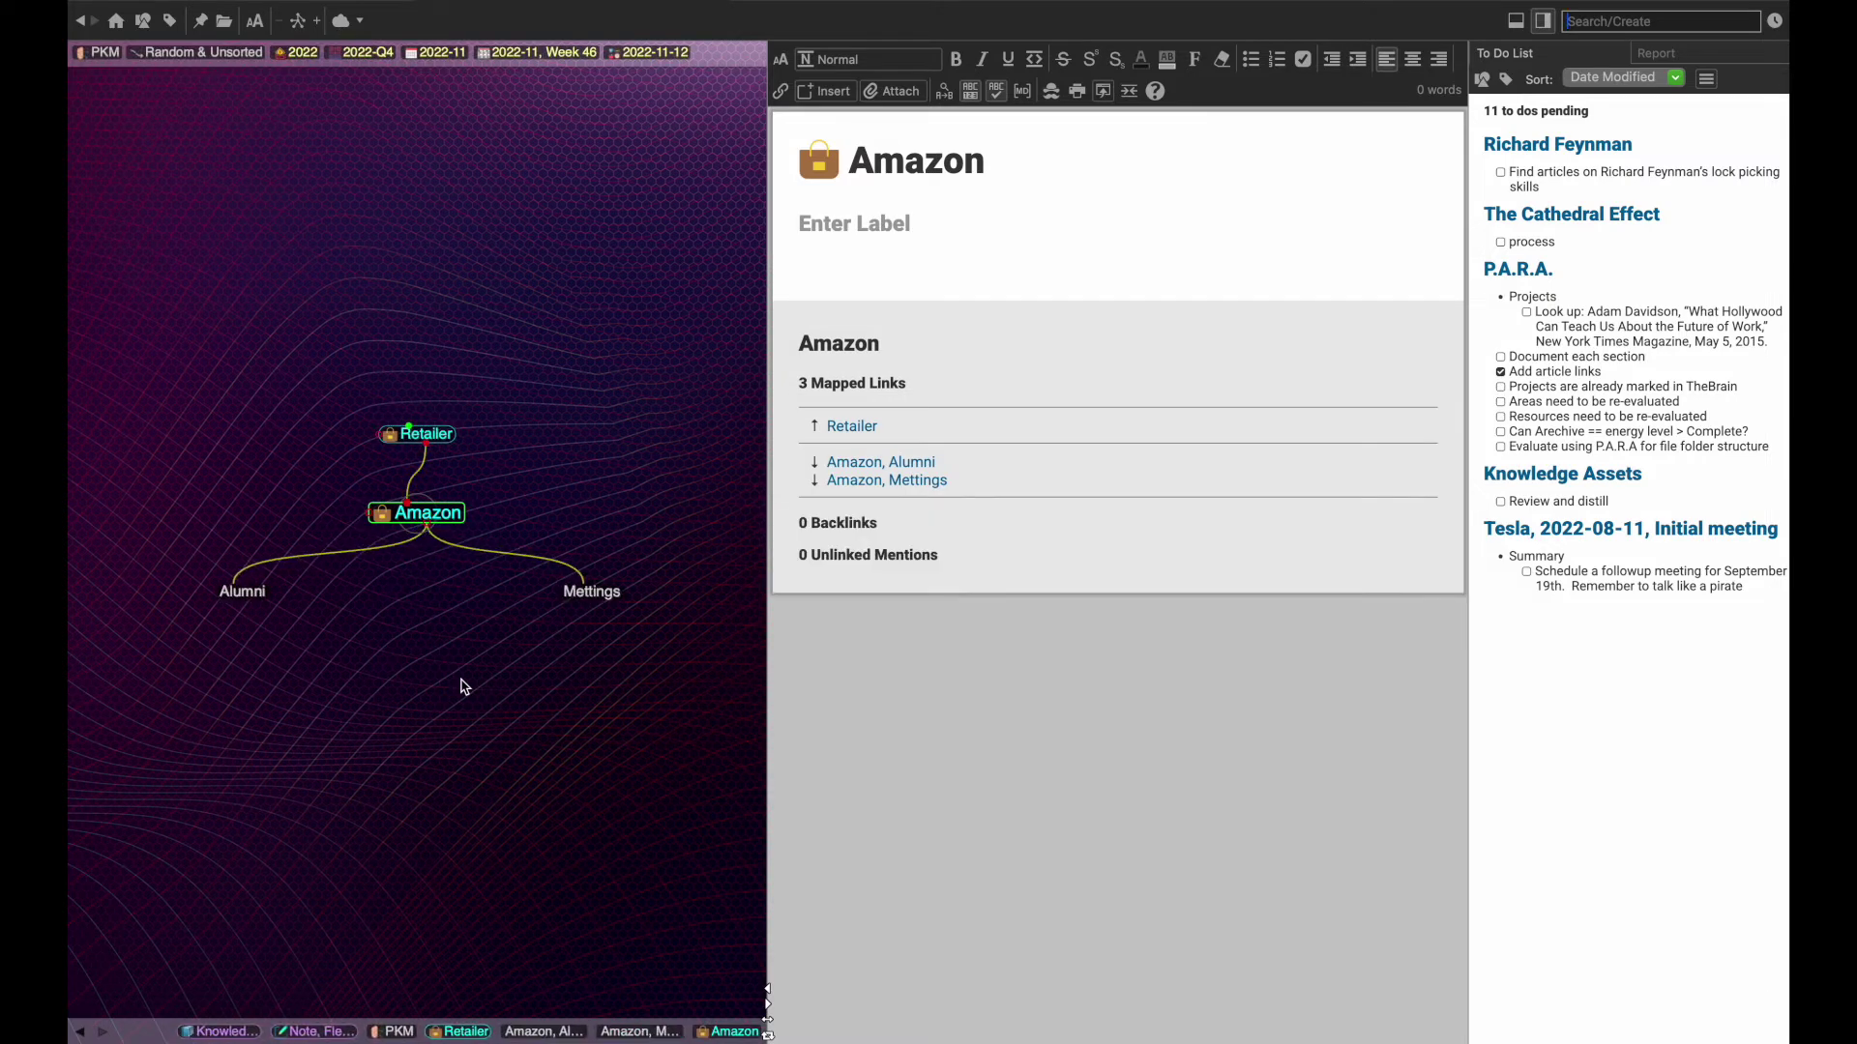
- Activate the Amazon, Mettings thought, followed by the Knowledge Acquisition type
click(582, 599)
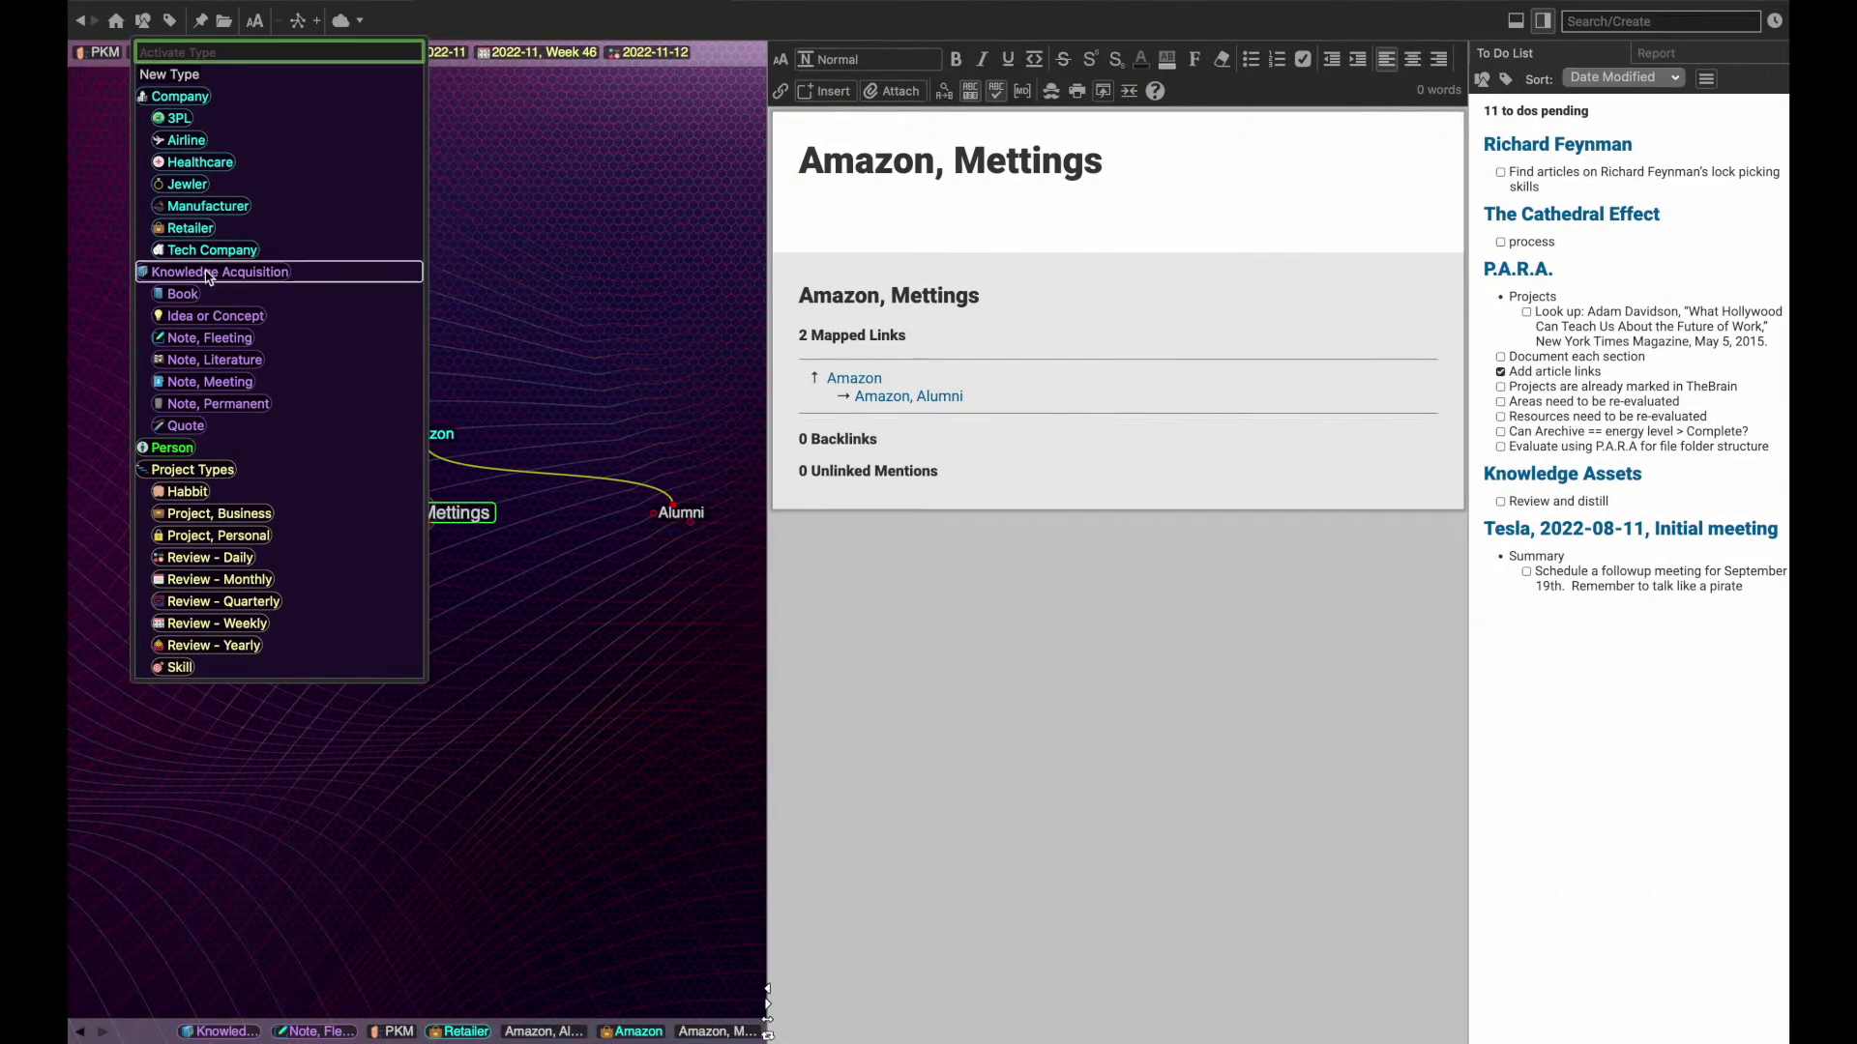
click(207, 274)
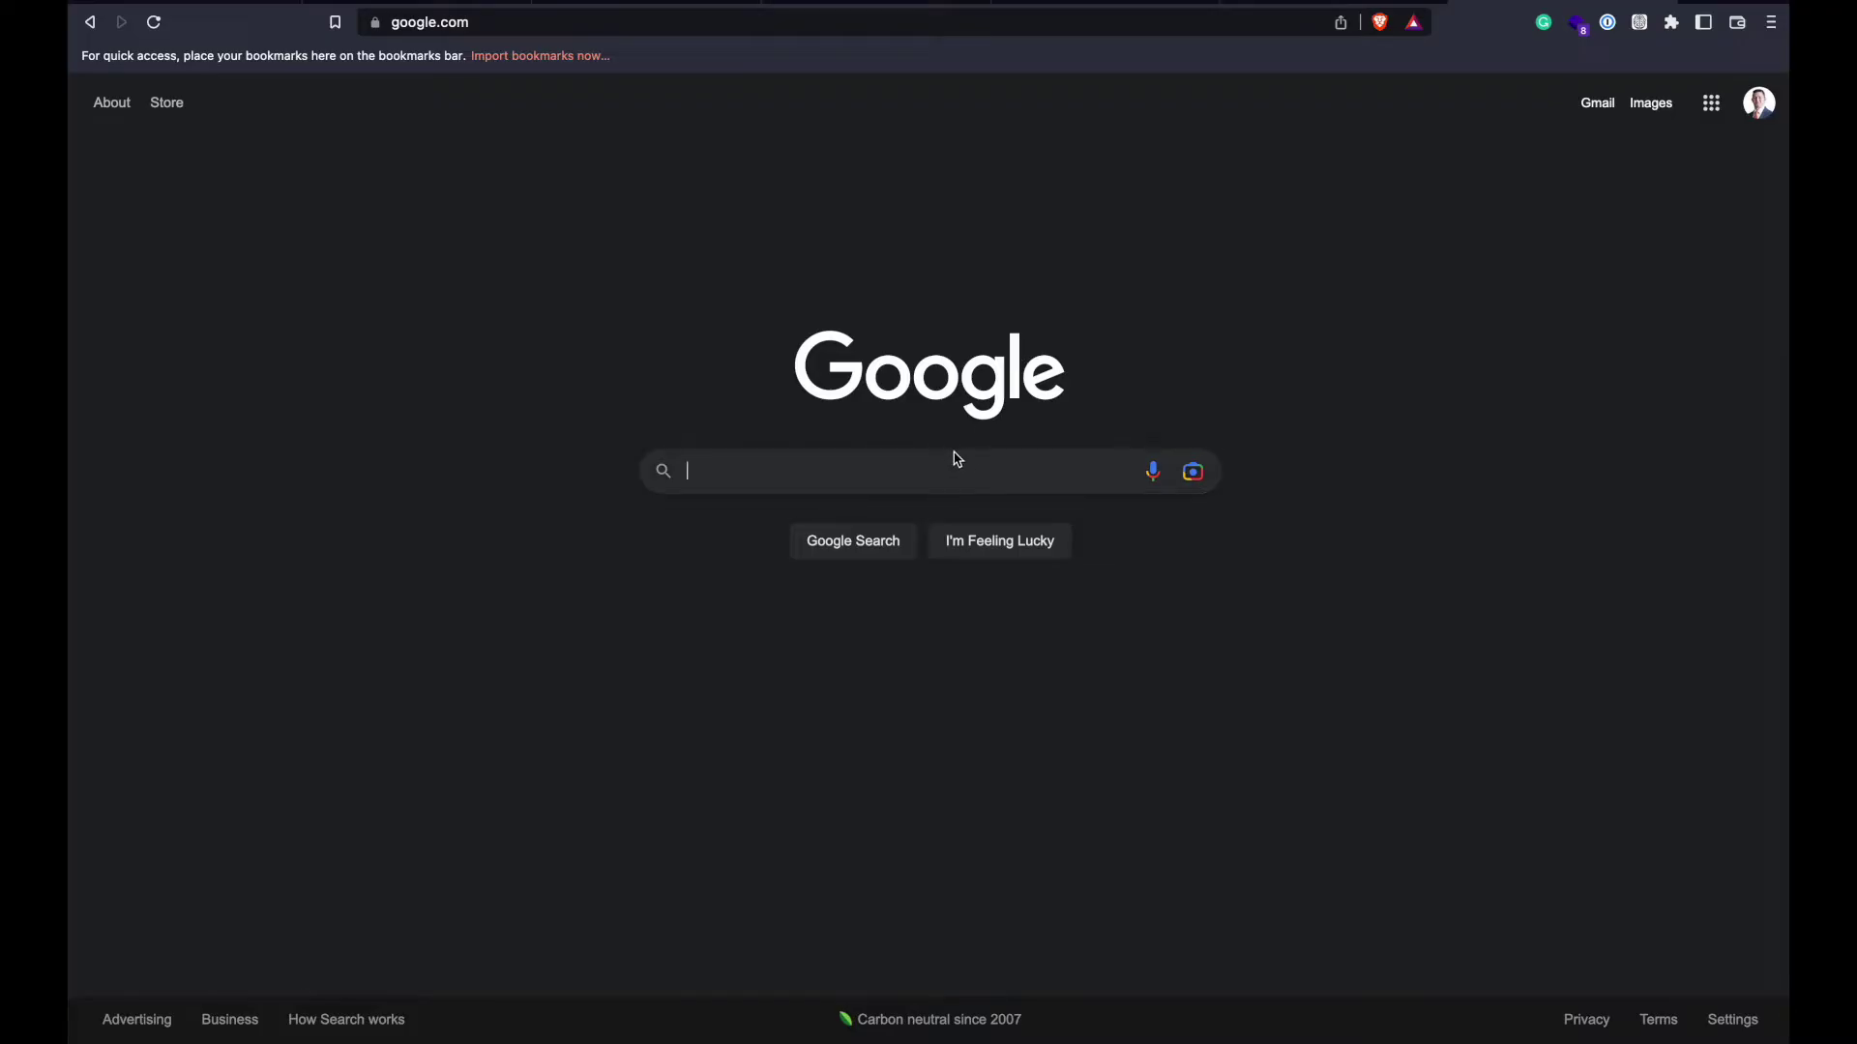
- Search Google Images for "library" and filter the results to Creative Commons licenses
click(956, 468)
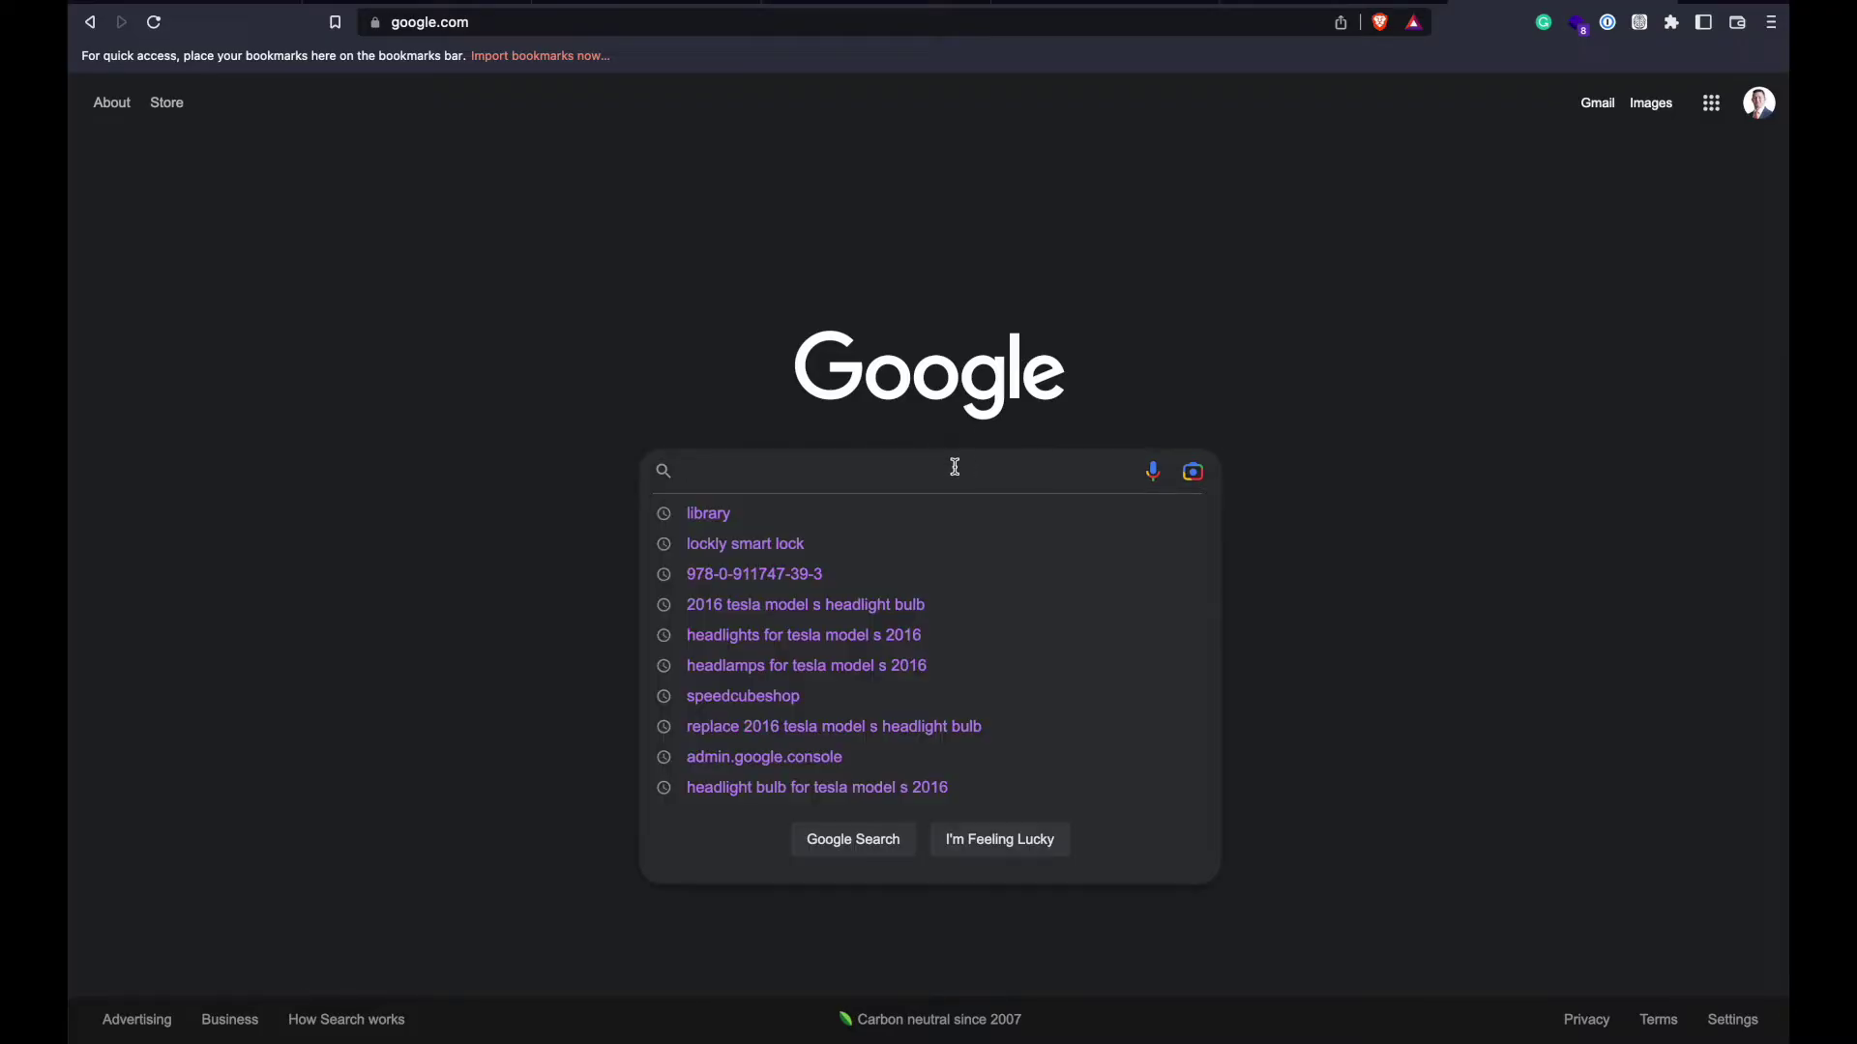
click(943, 514)
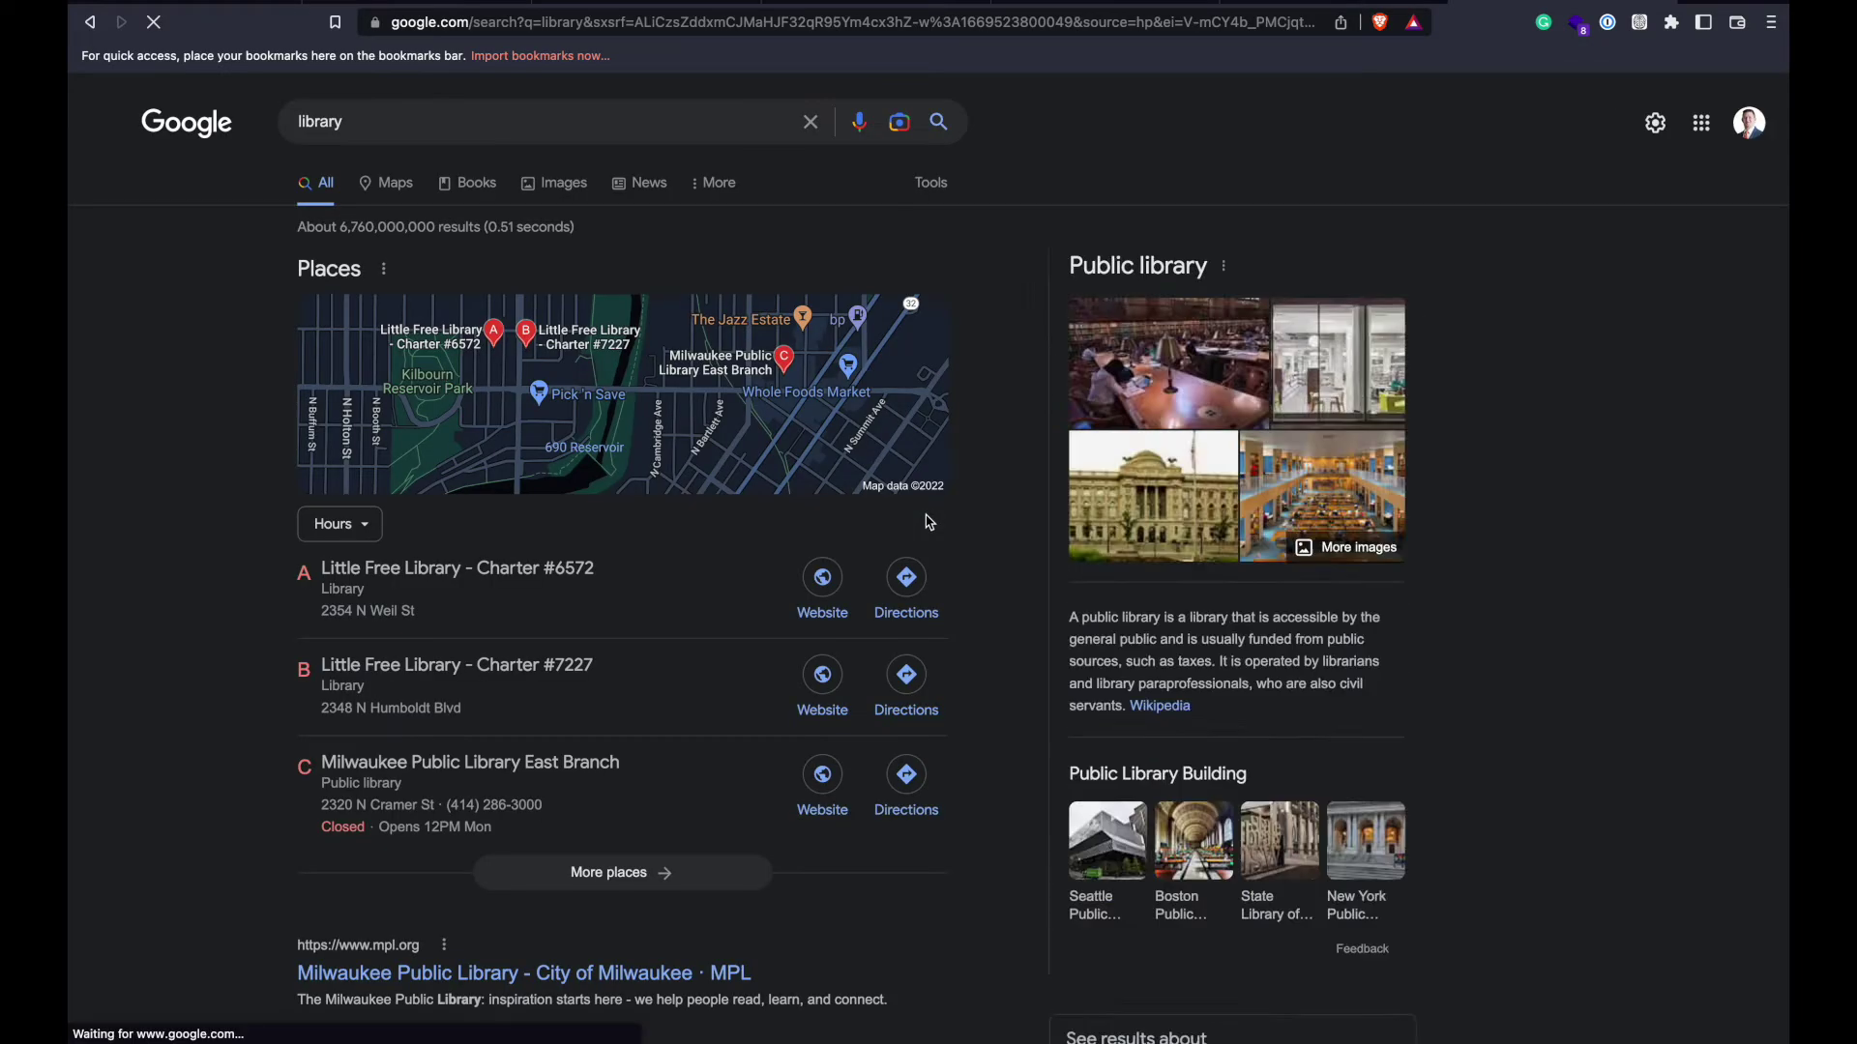
click(566, 184)
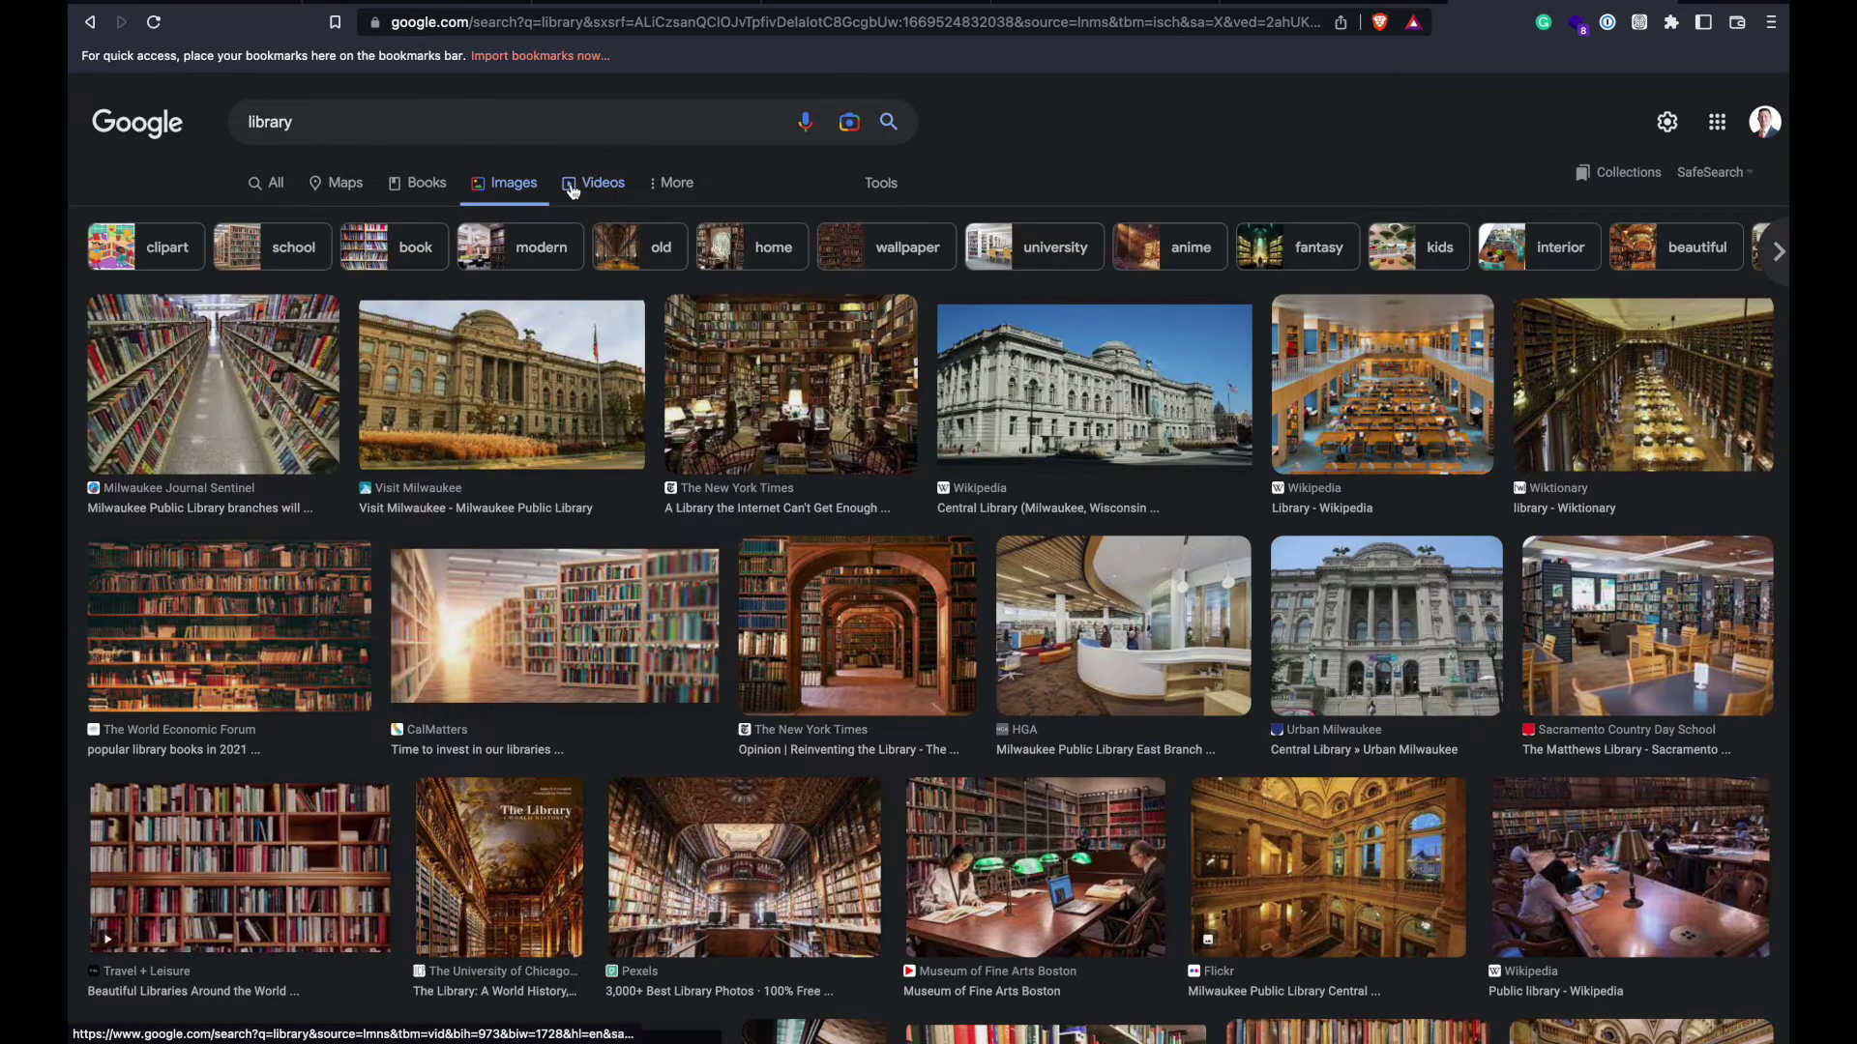
click(897, 191)
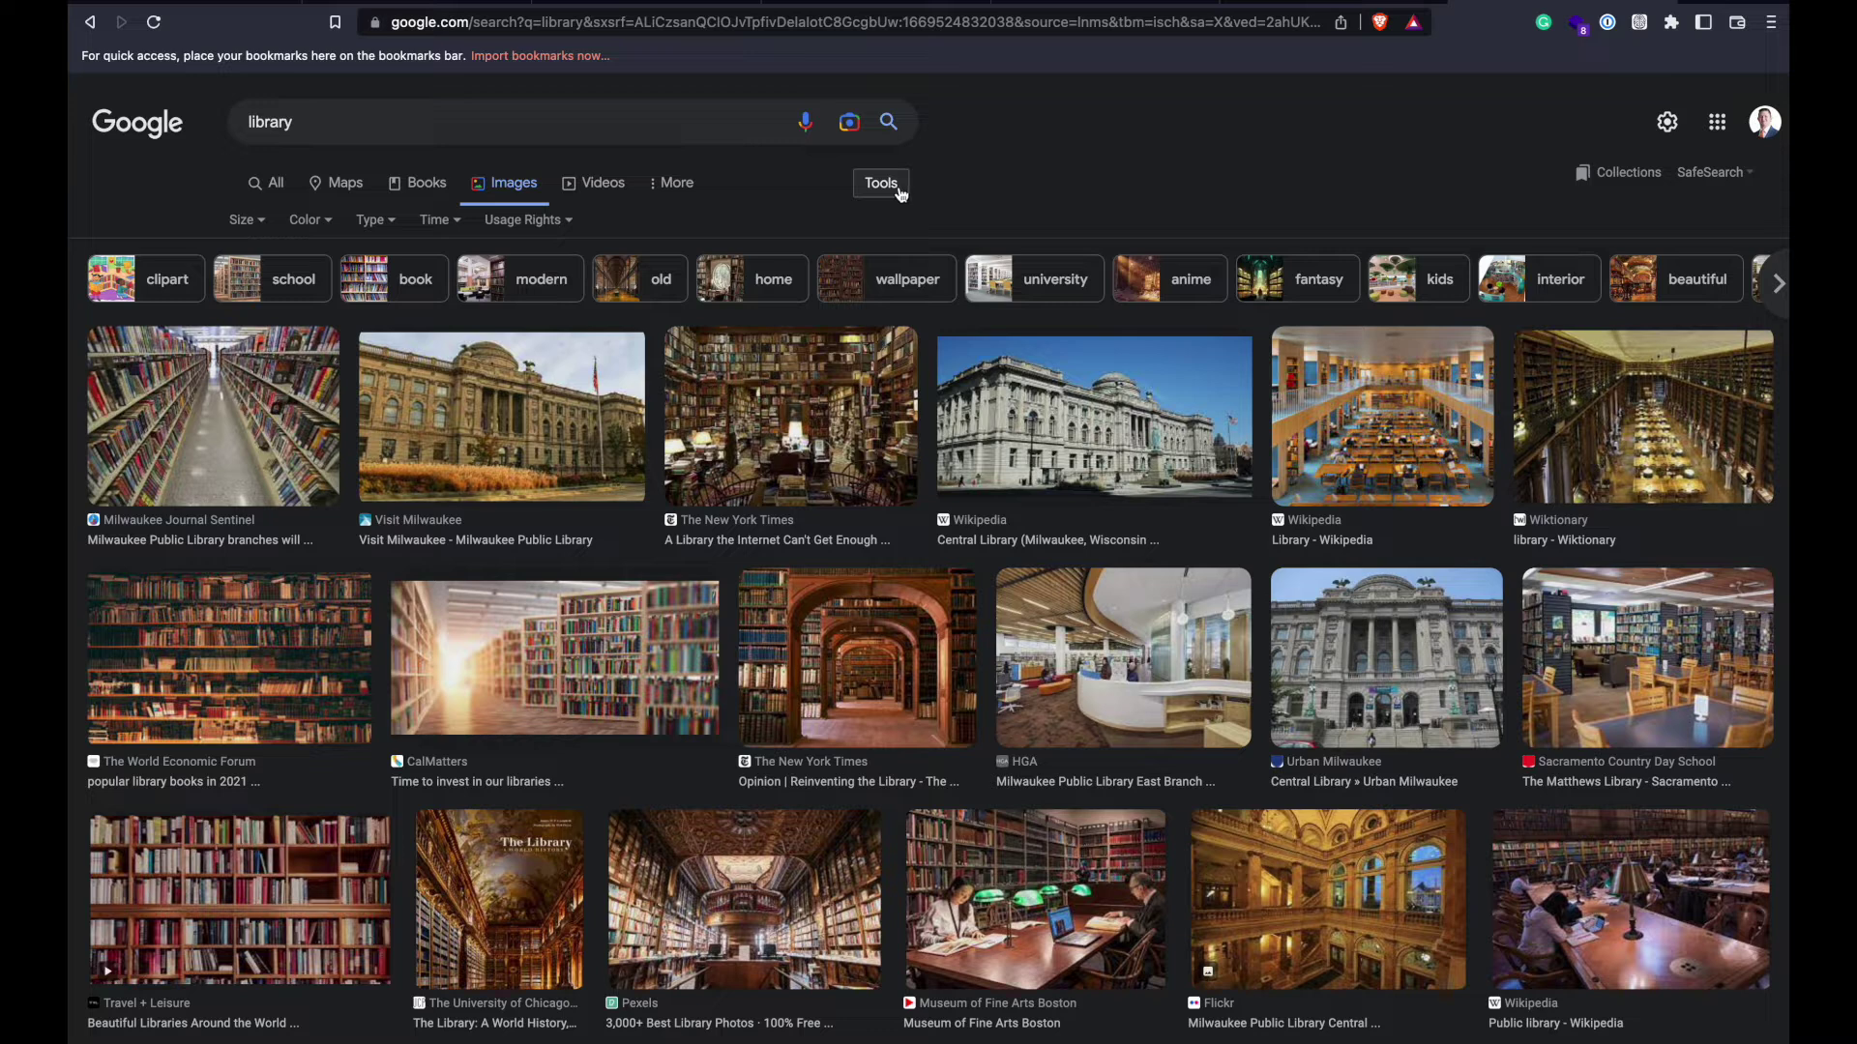
click(572, 225)
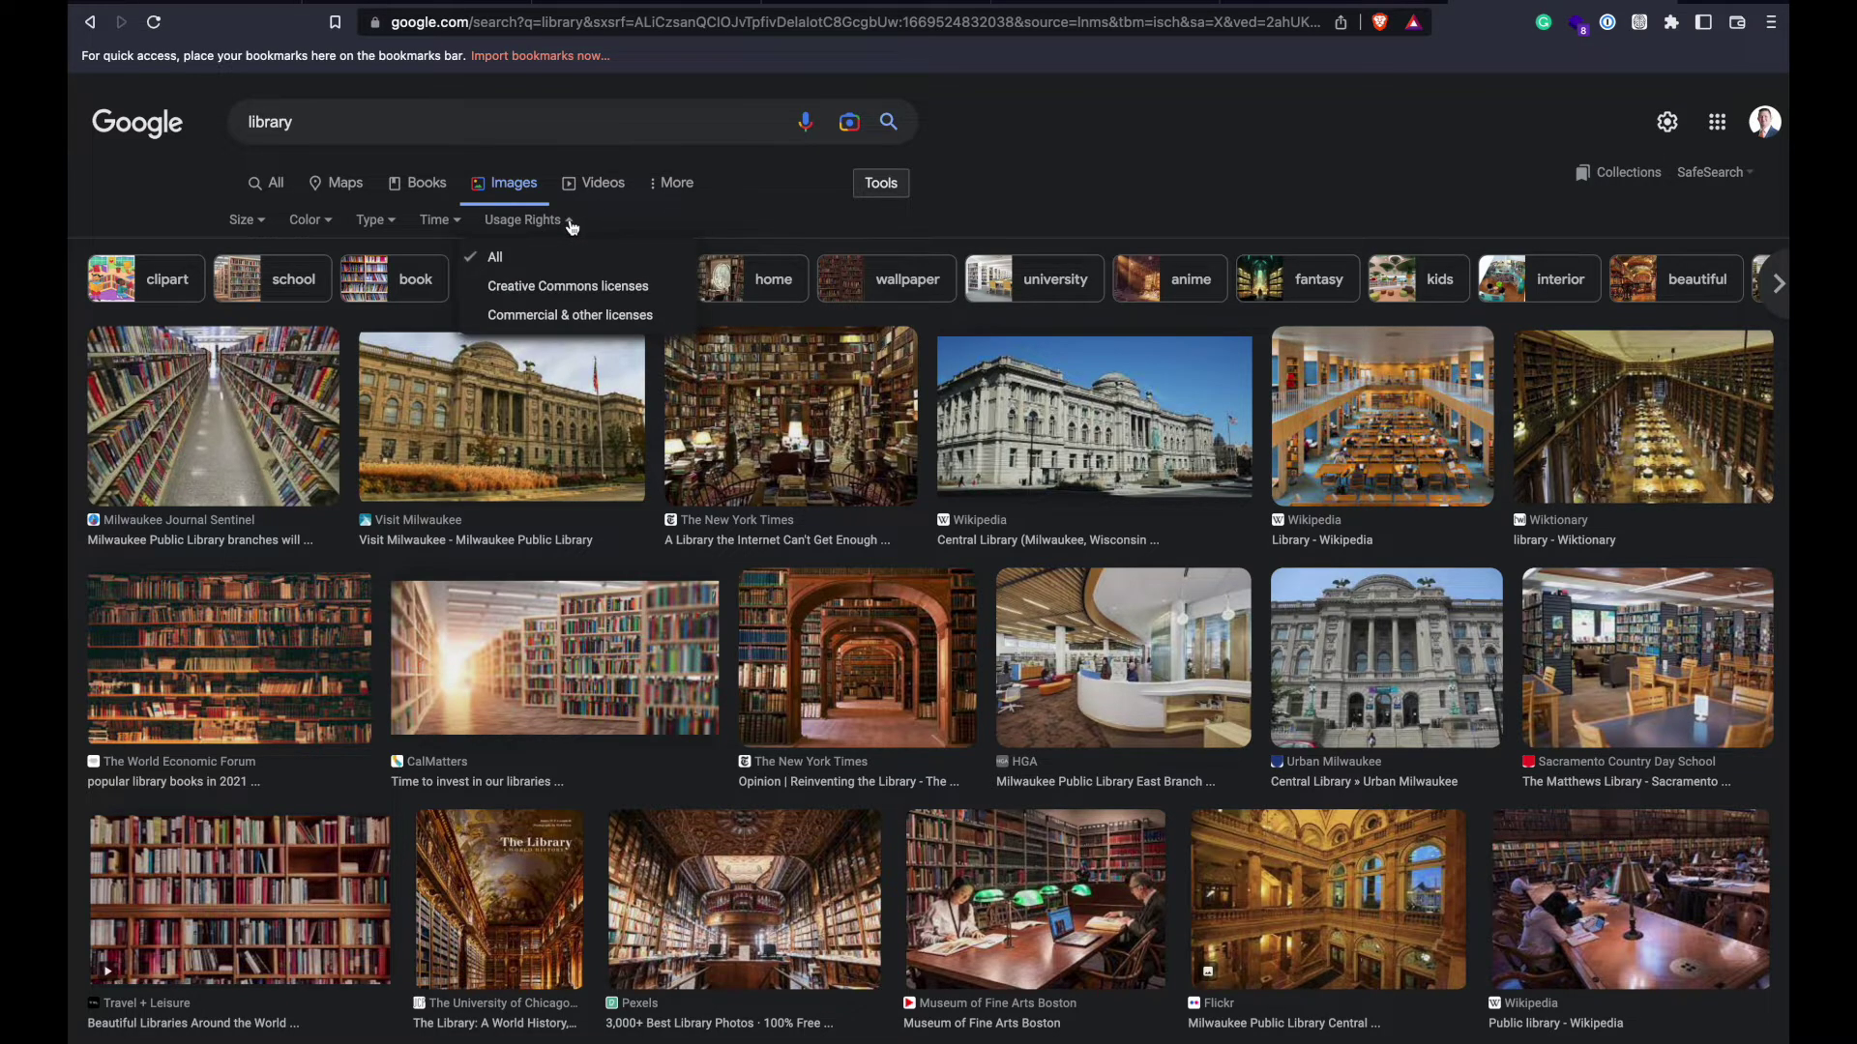
click(619, 292)
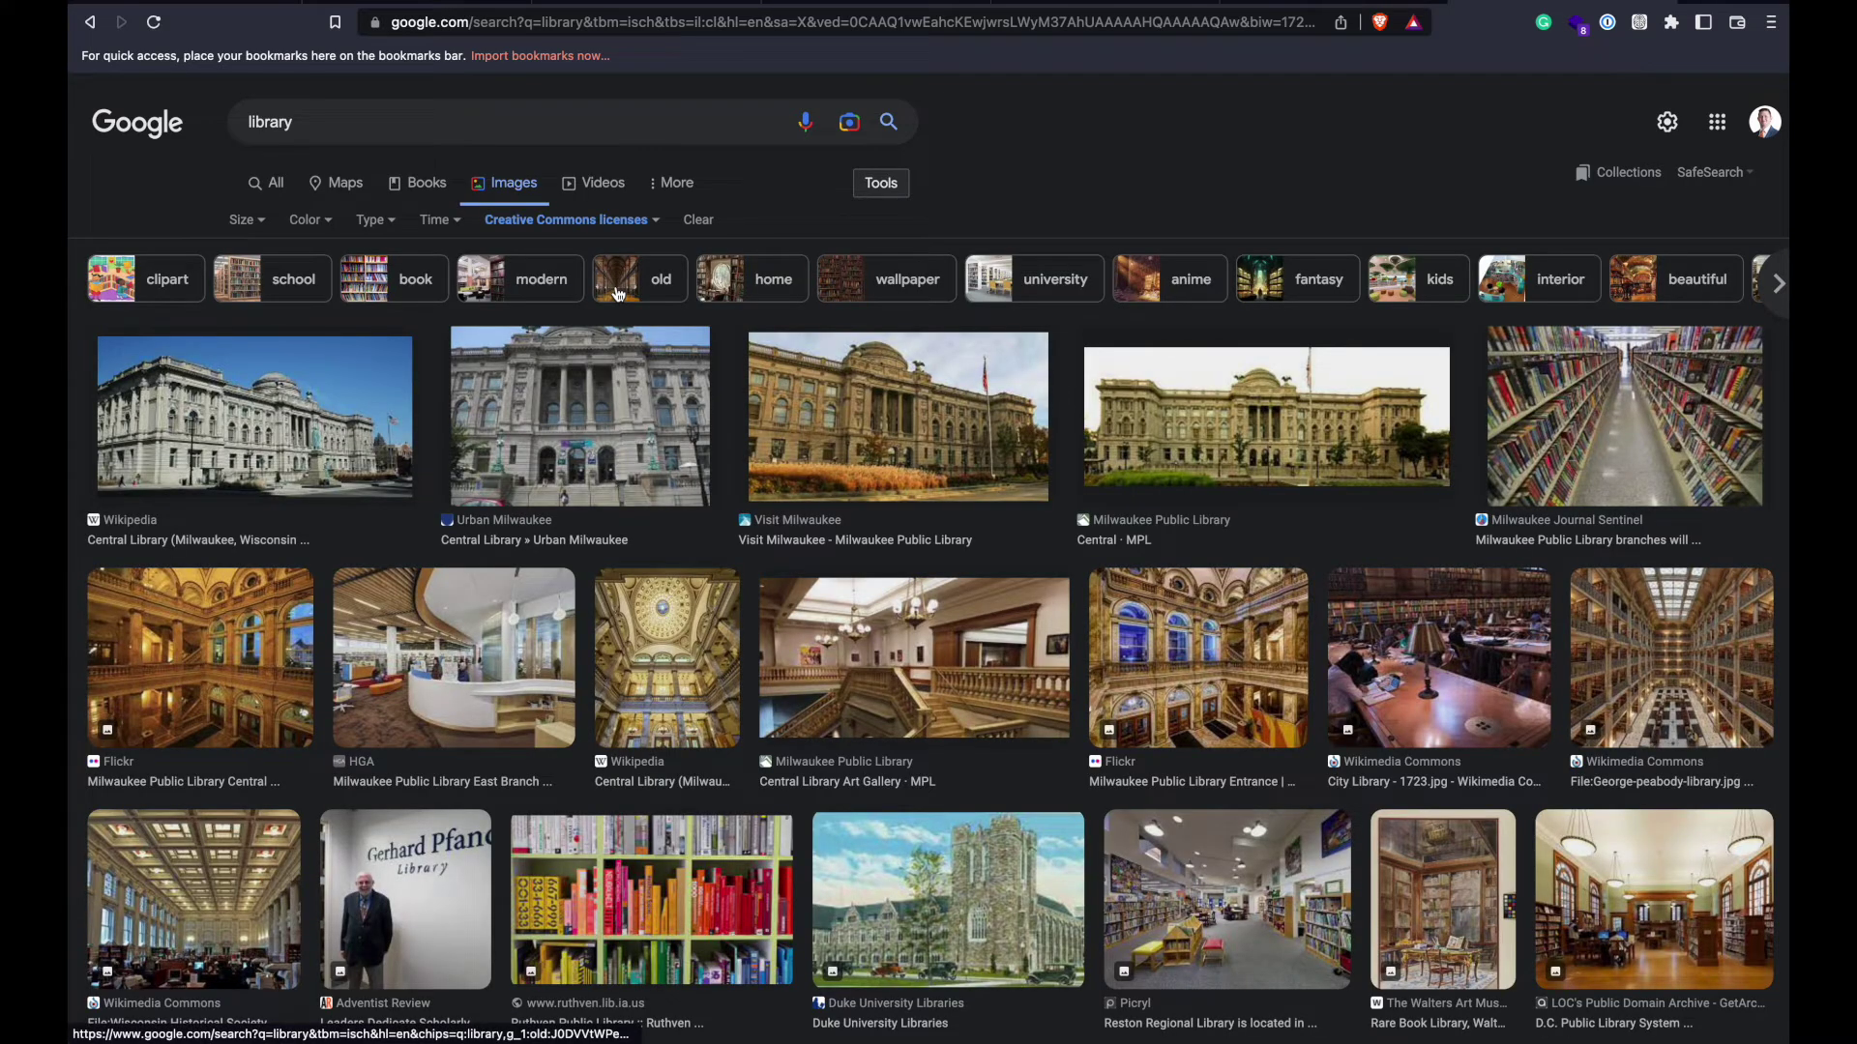
- Open the Wikimedia Commons George Peabody library picture and save the image to the computer
click(1625, 688)
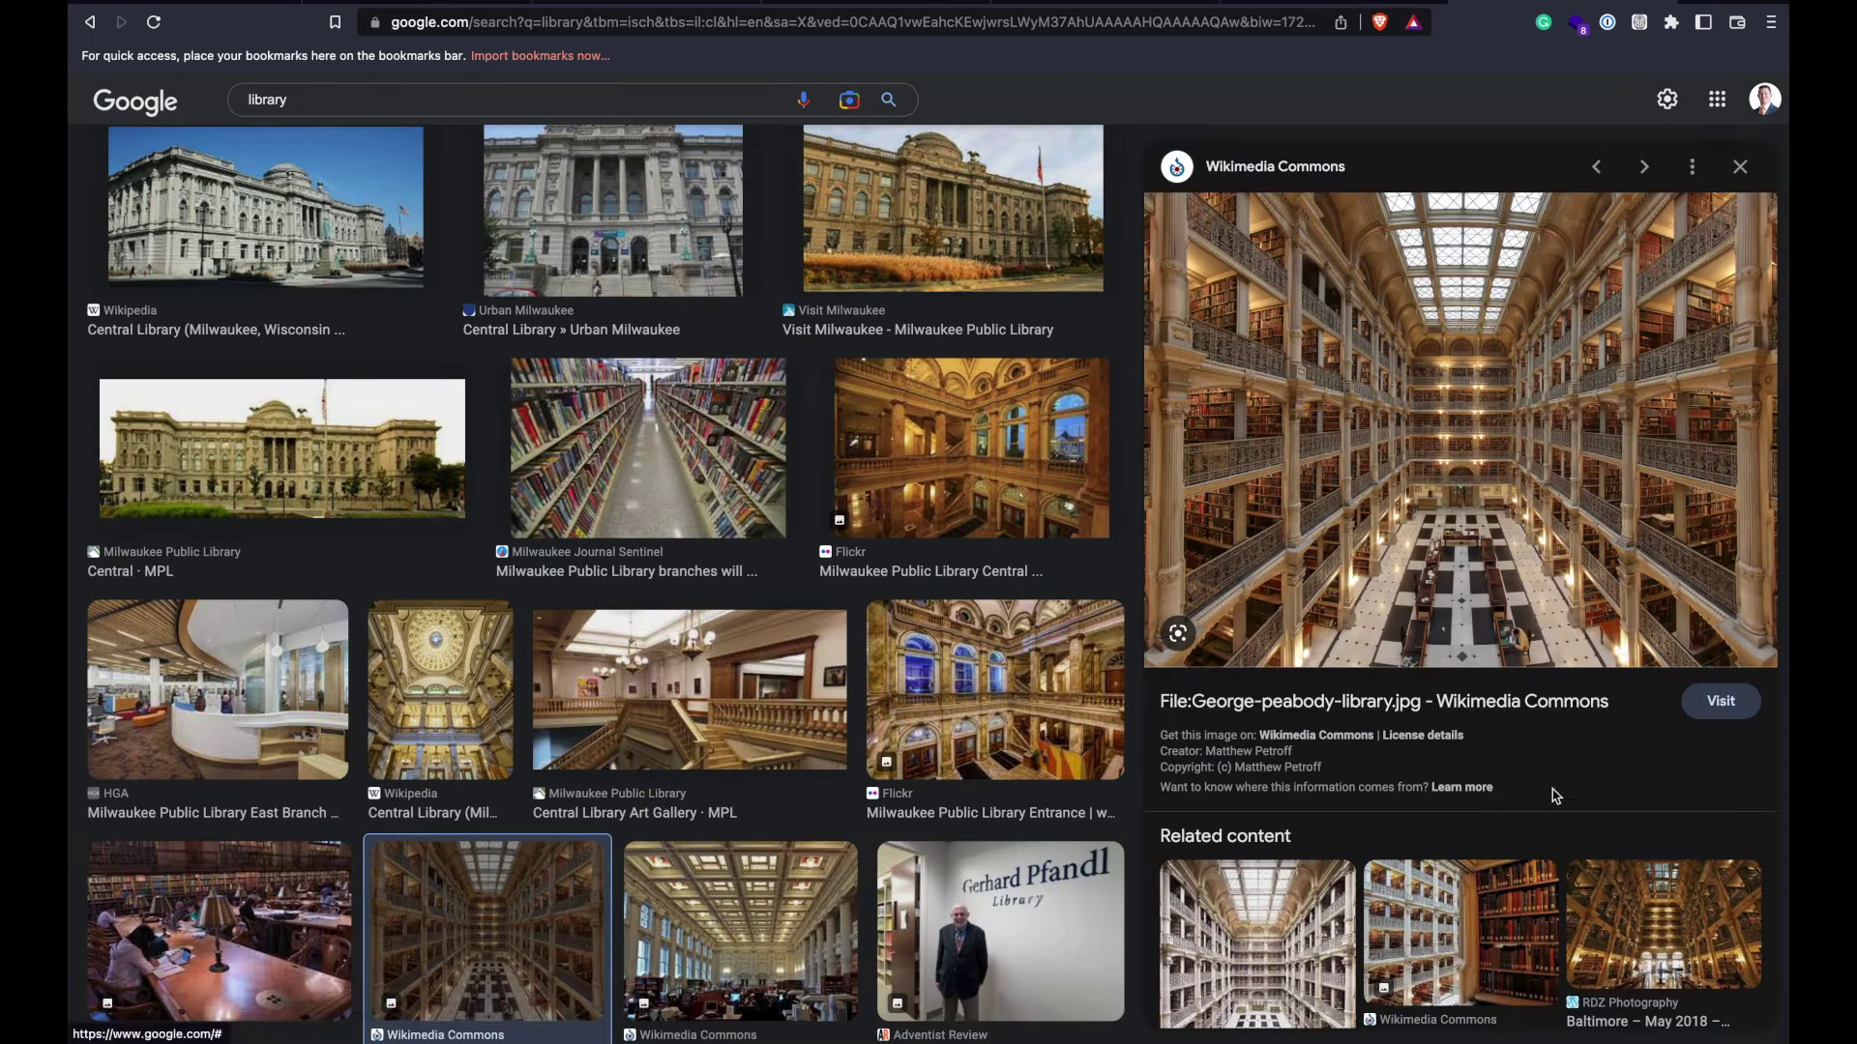
right_click(1441, 462)
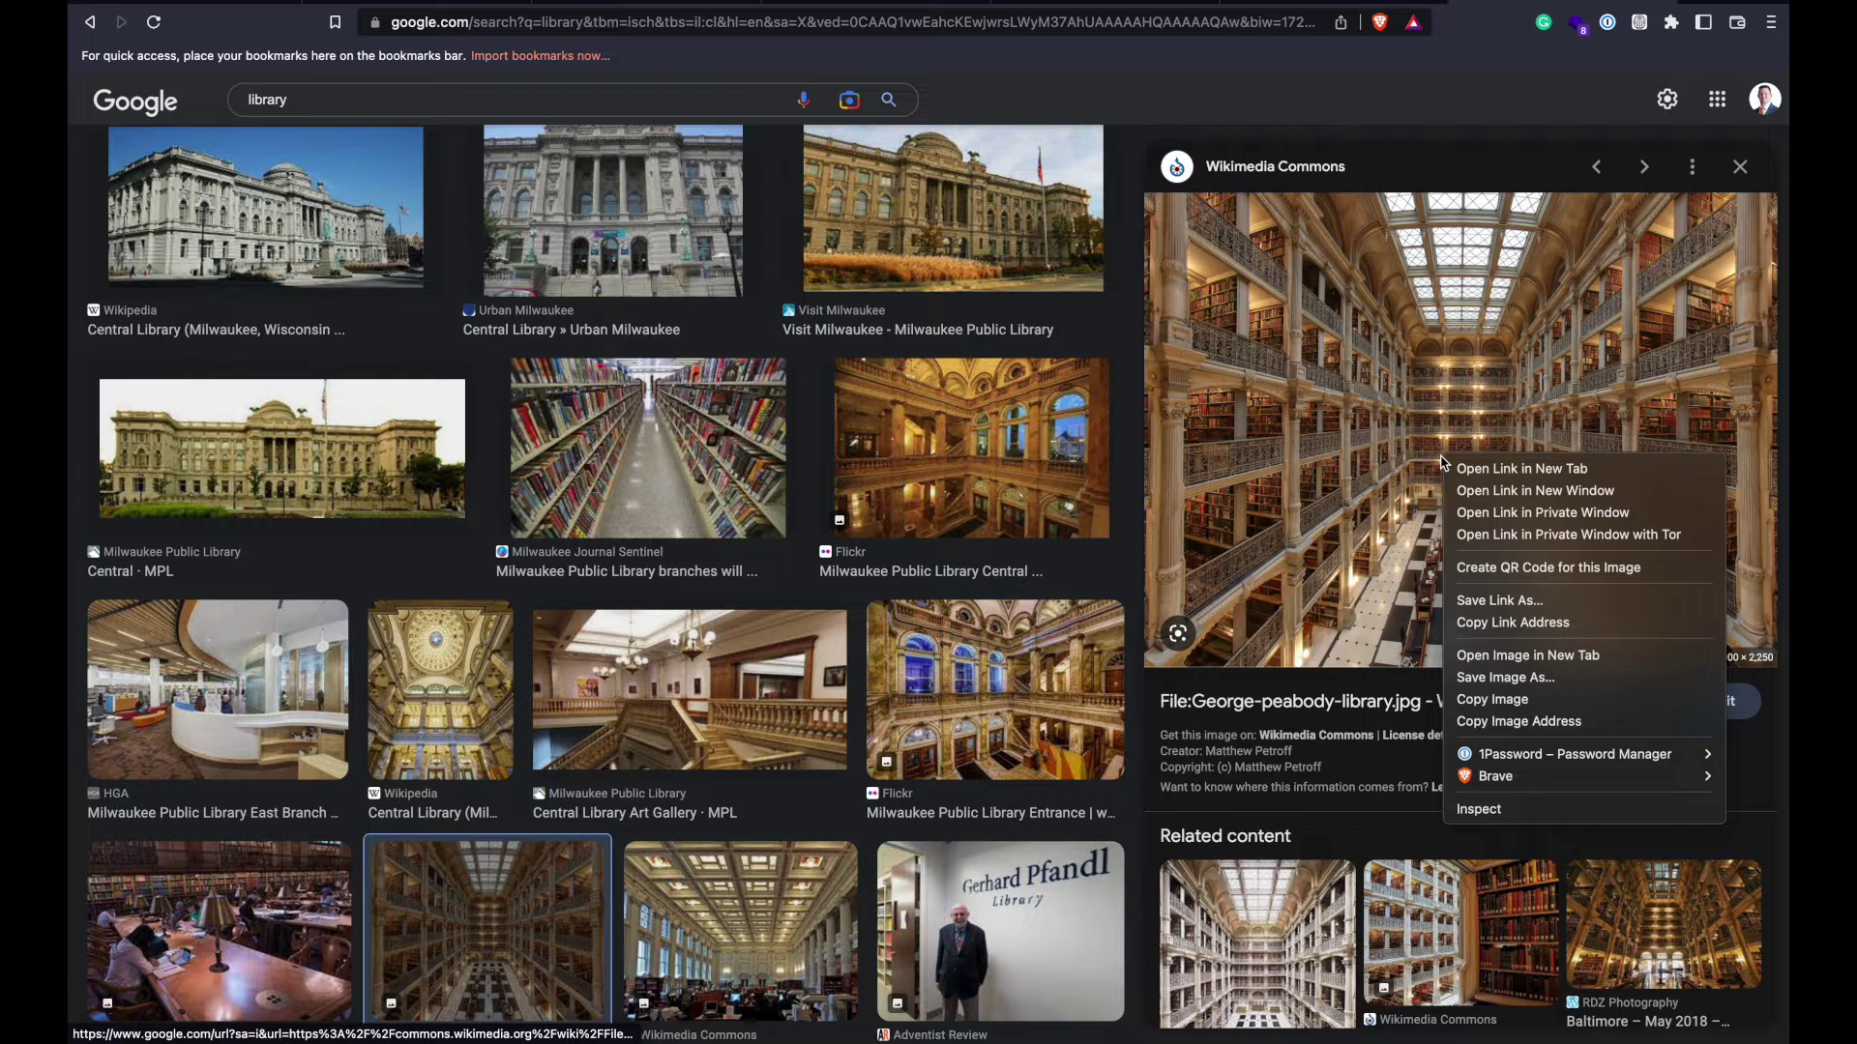
click(1541, 689)
click(1267, 698)
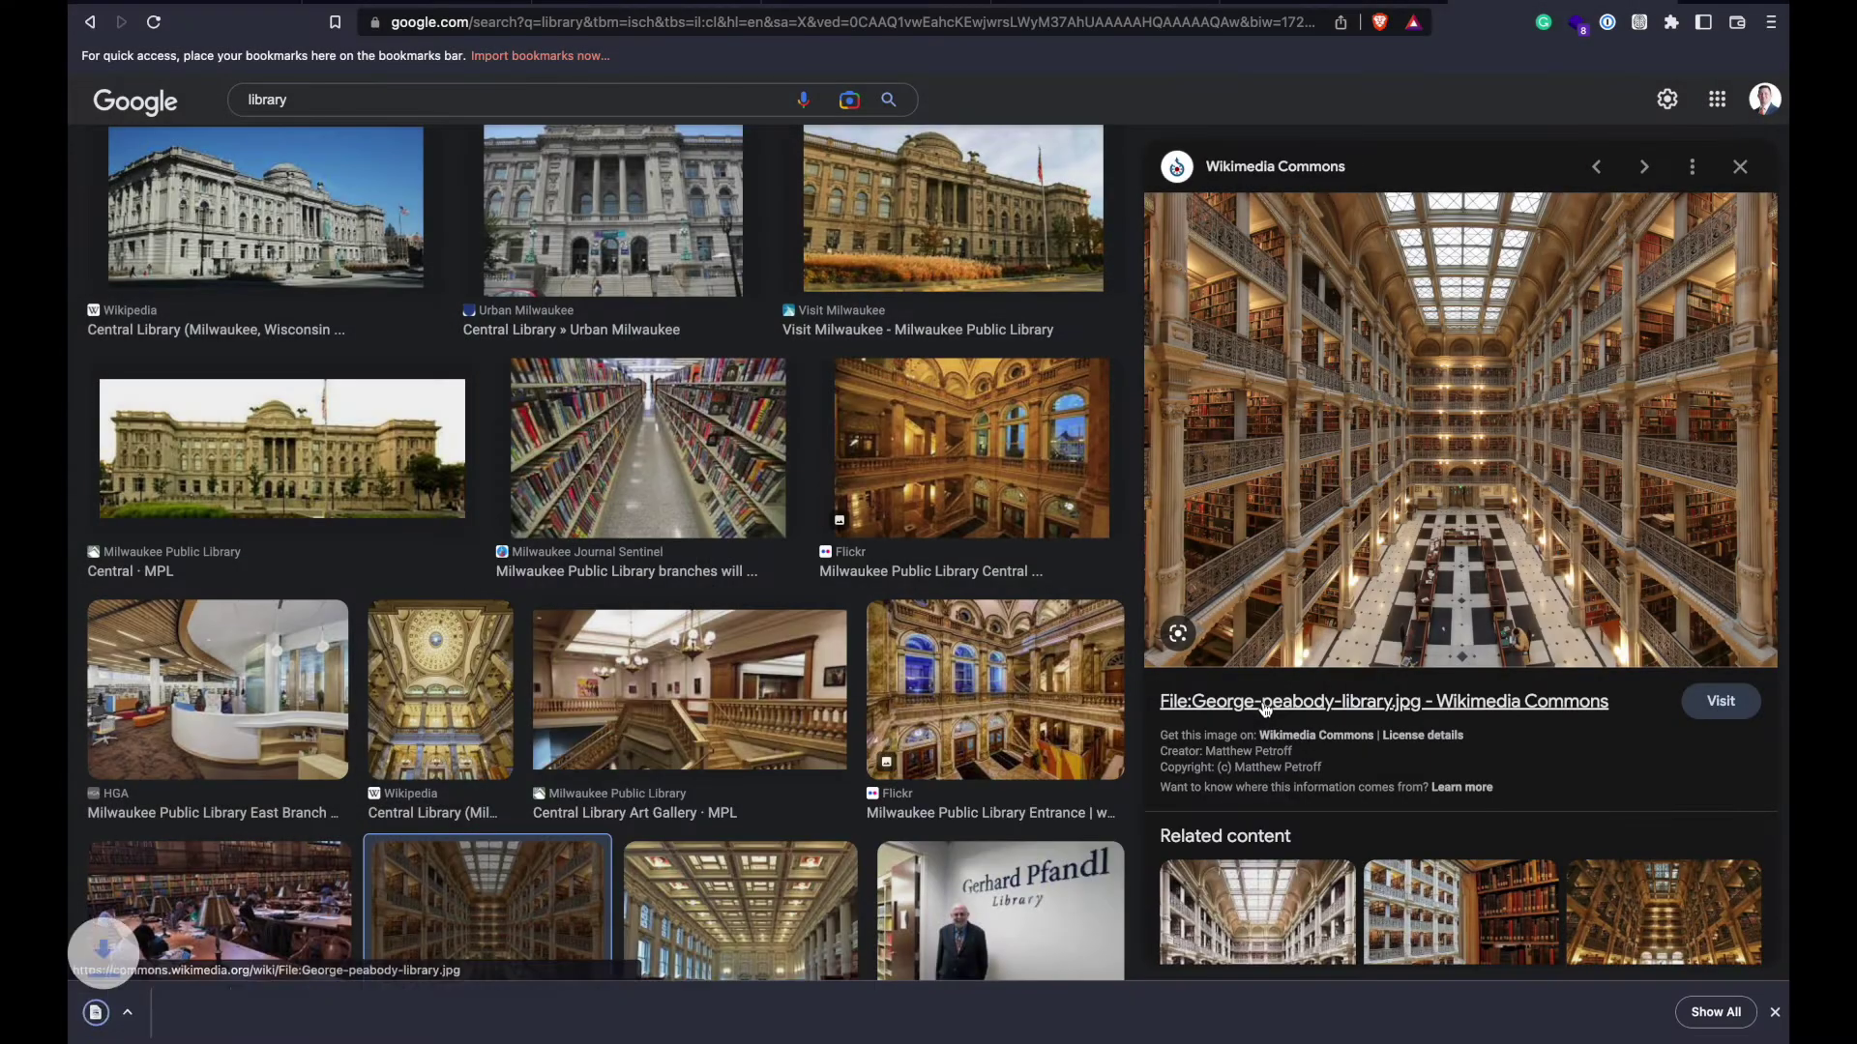
- Switch to TheBrain and set George-peabody-library (1).jpg from Downloads as the dynamic wallpaper of the Knowledge Acquisition type
key(ctrl+Left)
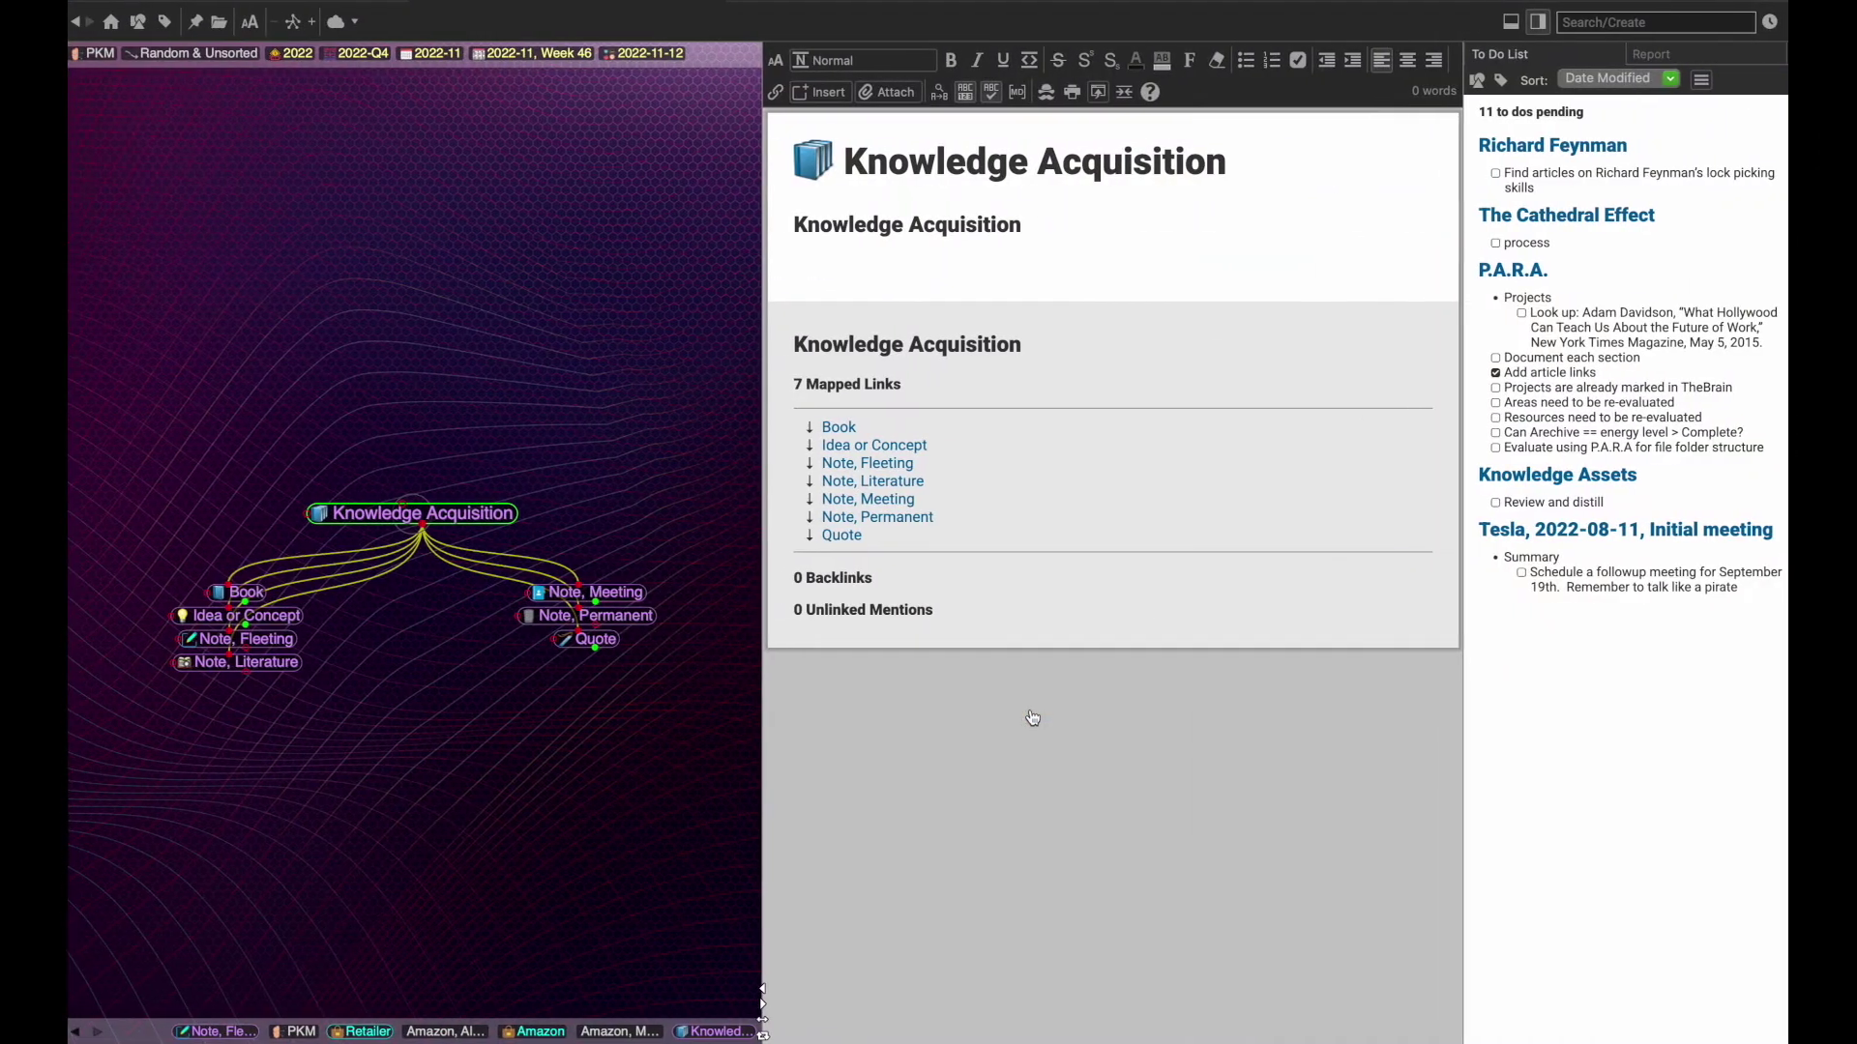
right_click(484, 512)
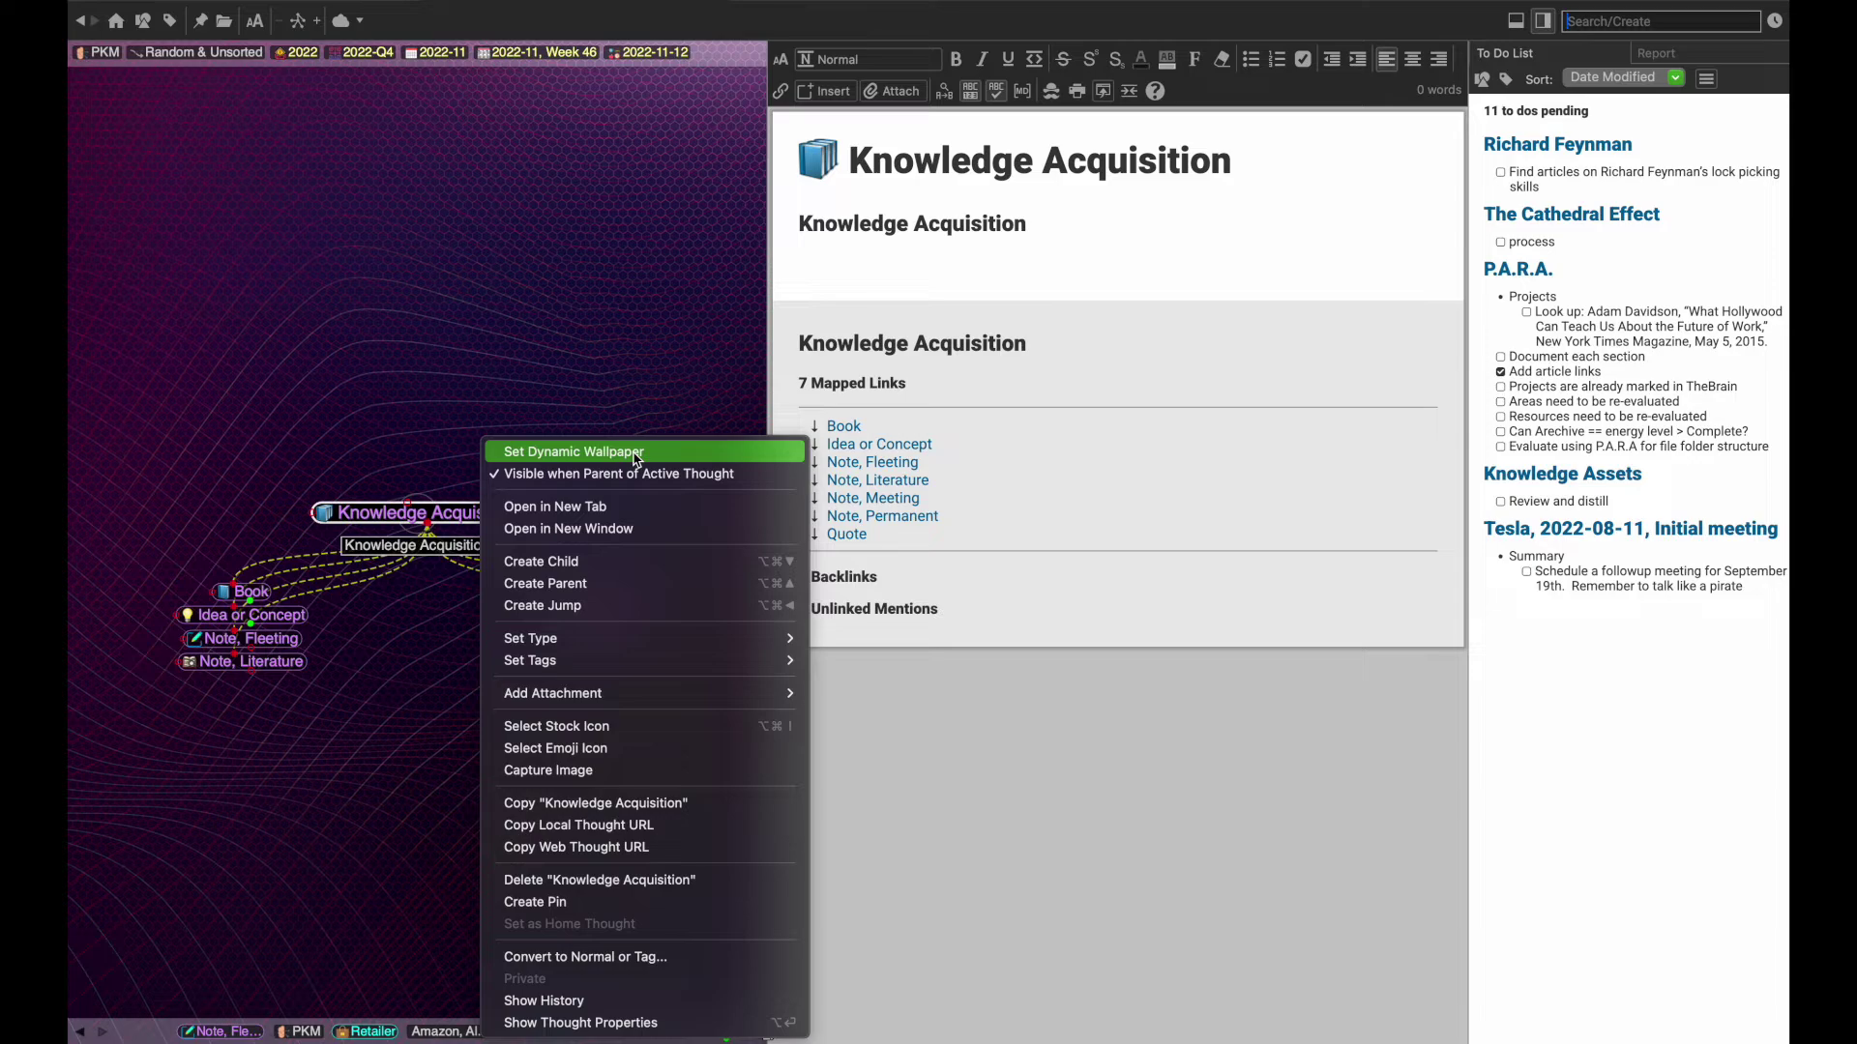
click(636, 454)
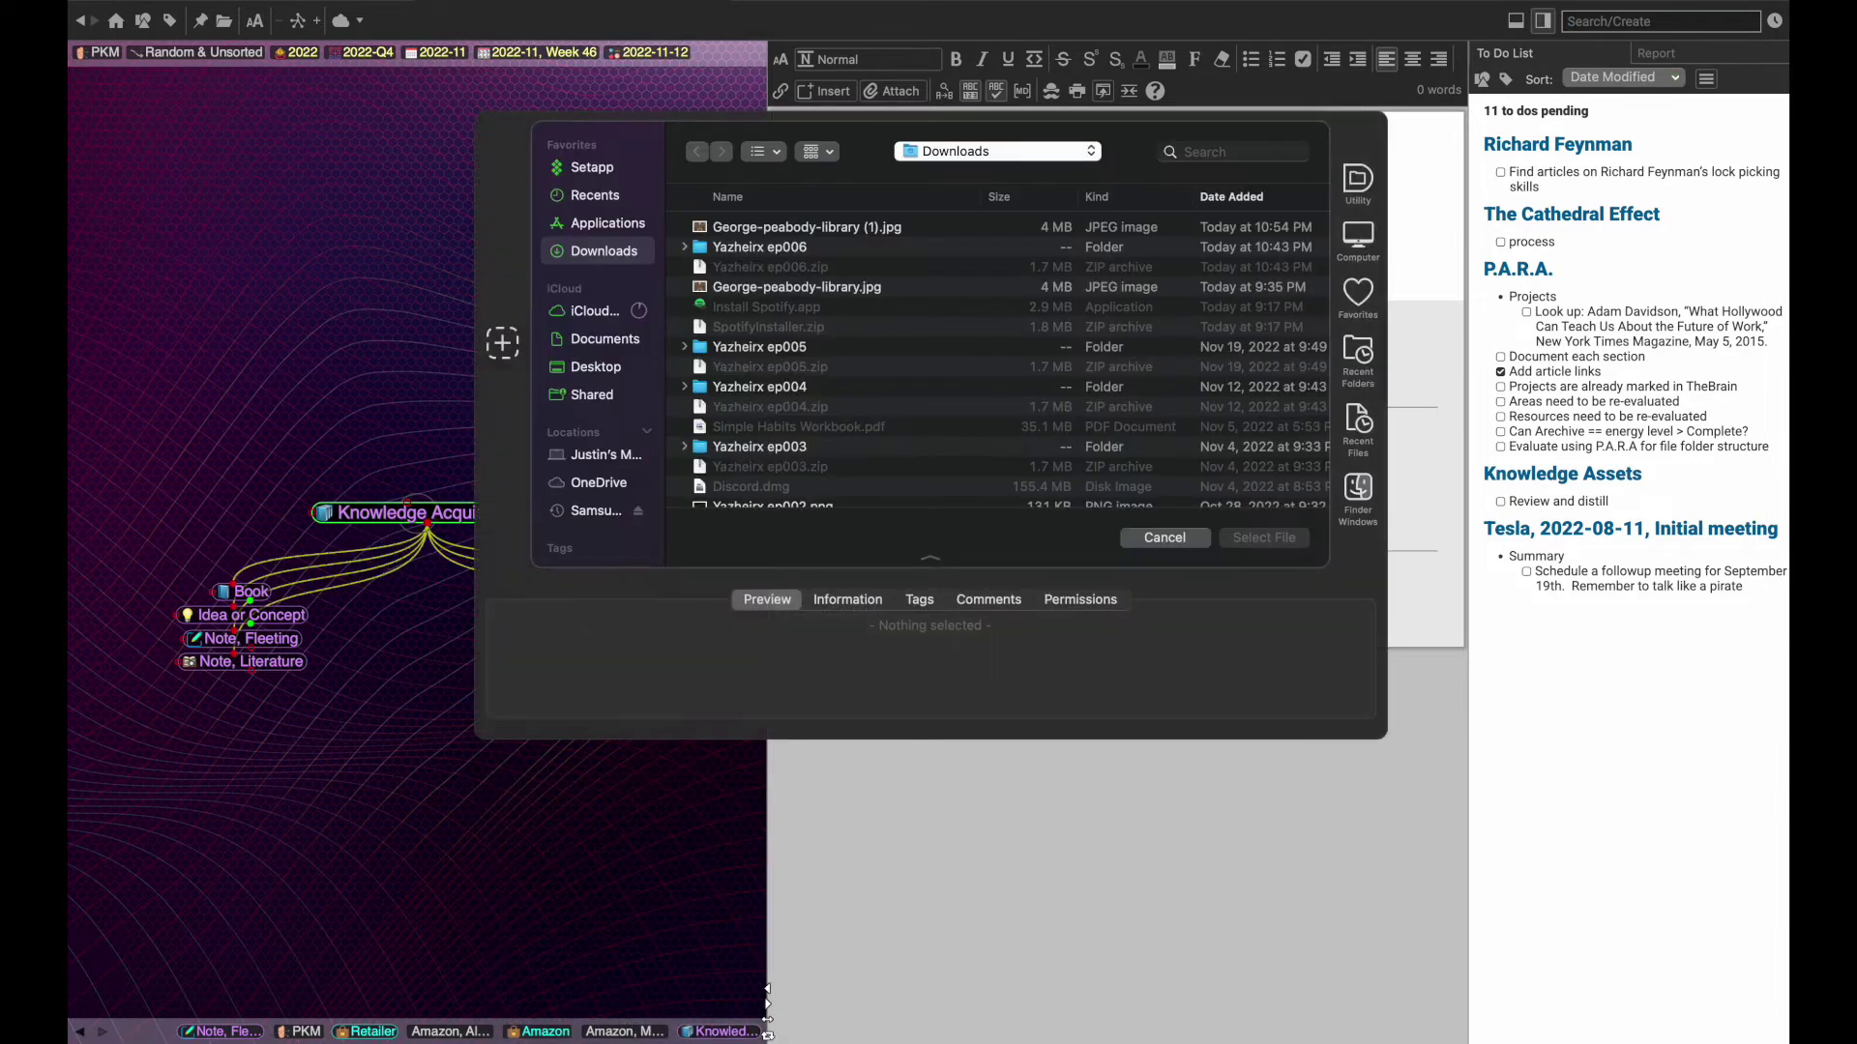
click(698, 228)
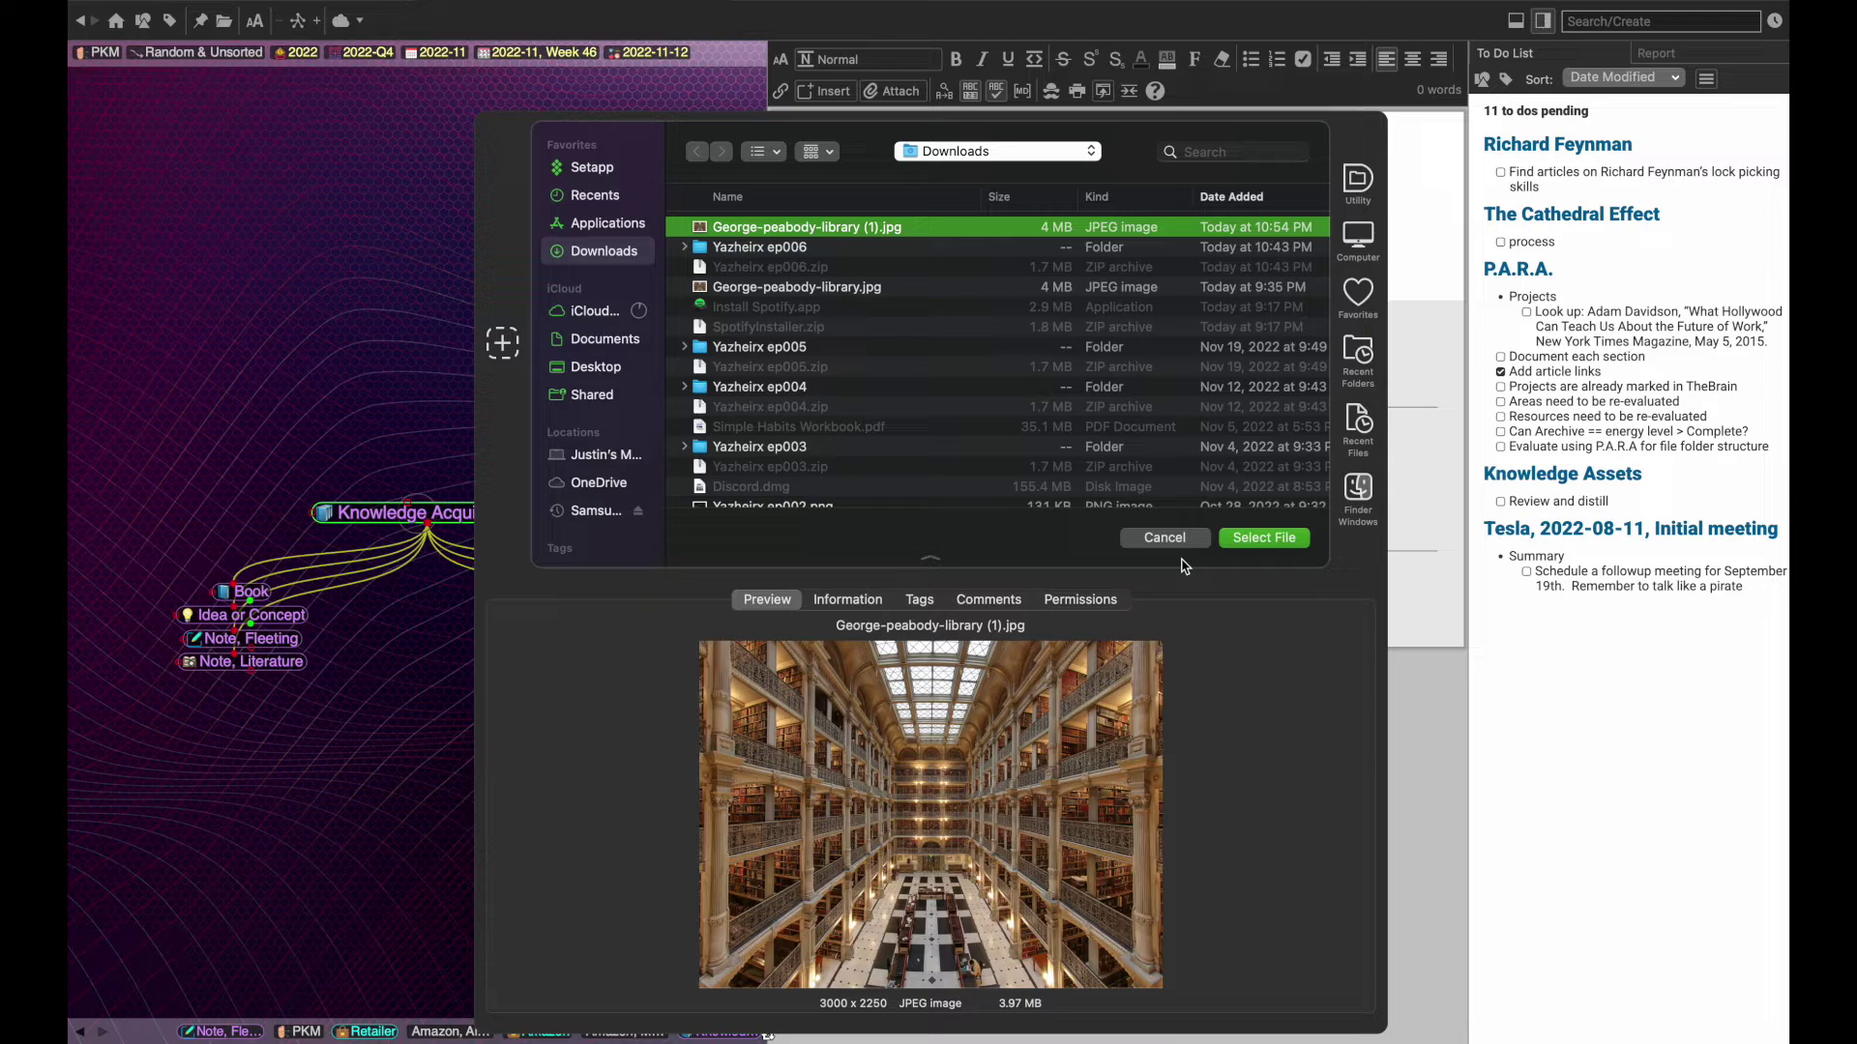
click(1251, 539)
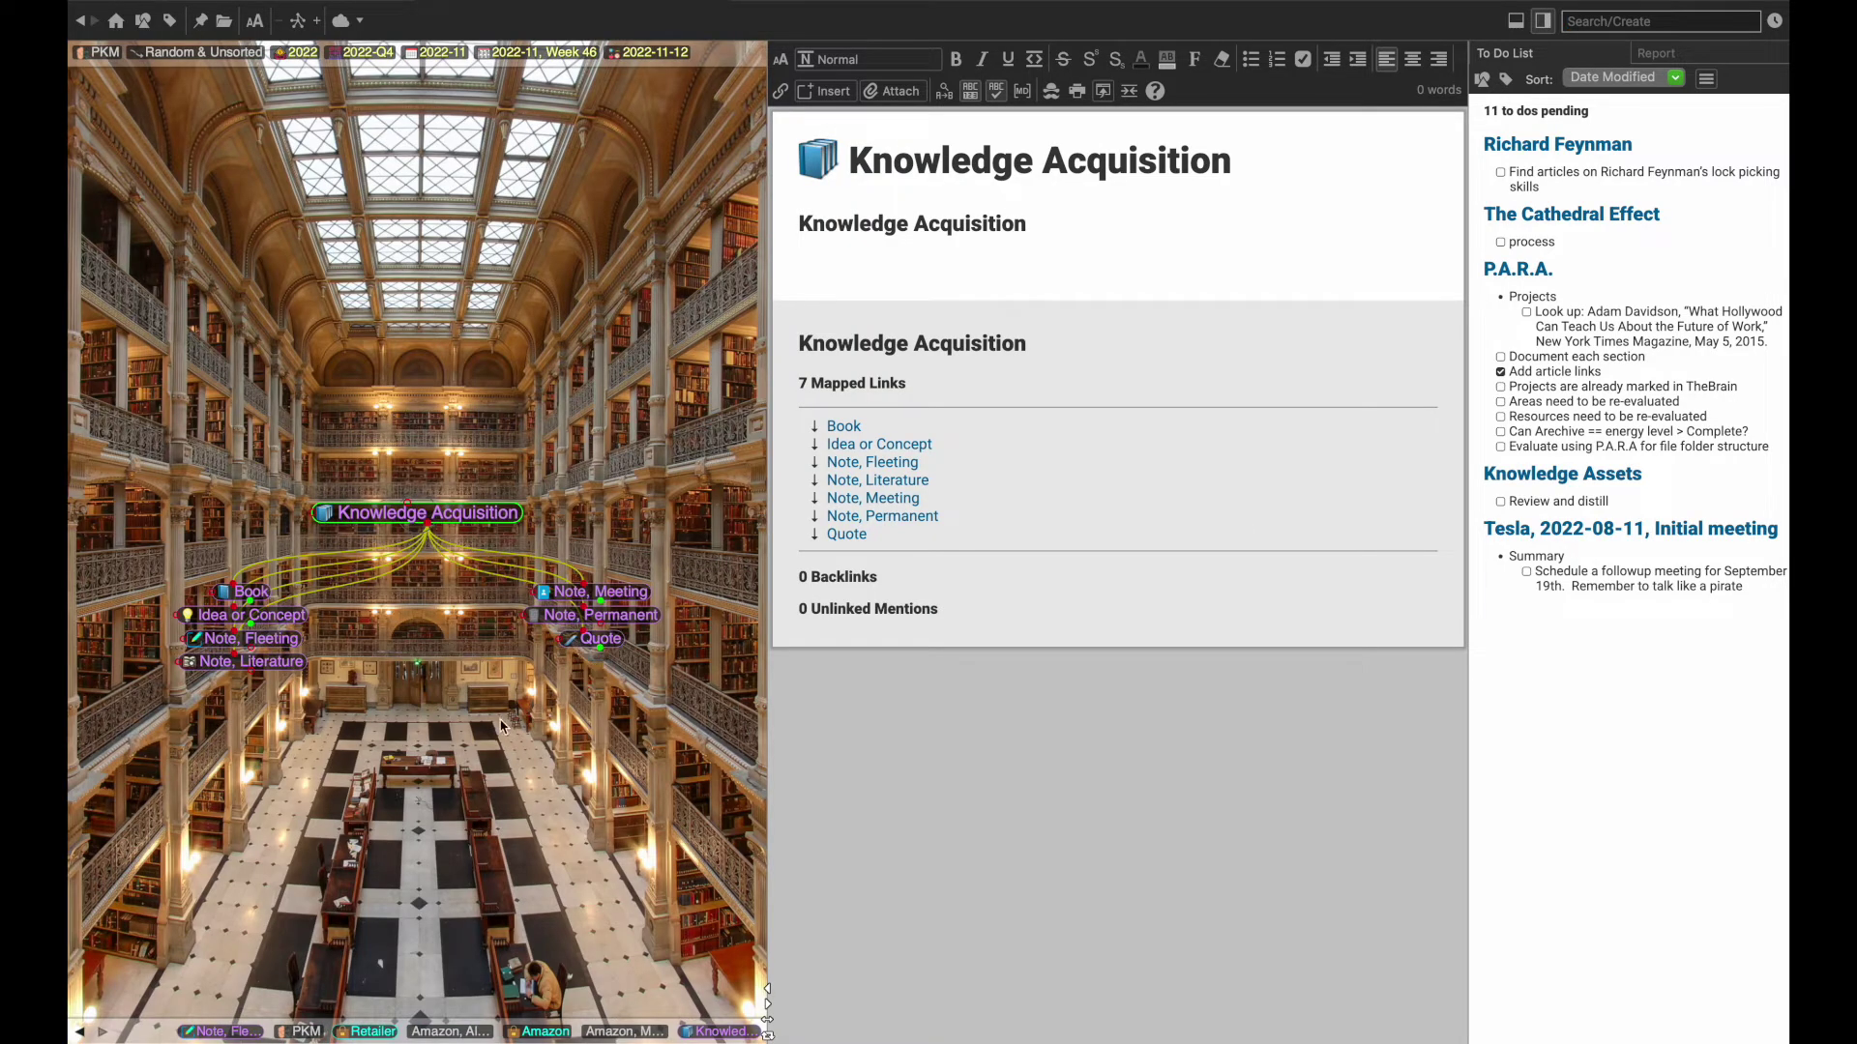
- Check the wallpaper on the Quote type, its quote about generating power and the linked author, returning to the quote
click(583, 642)
click(522, 593)
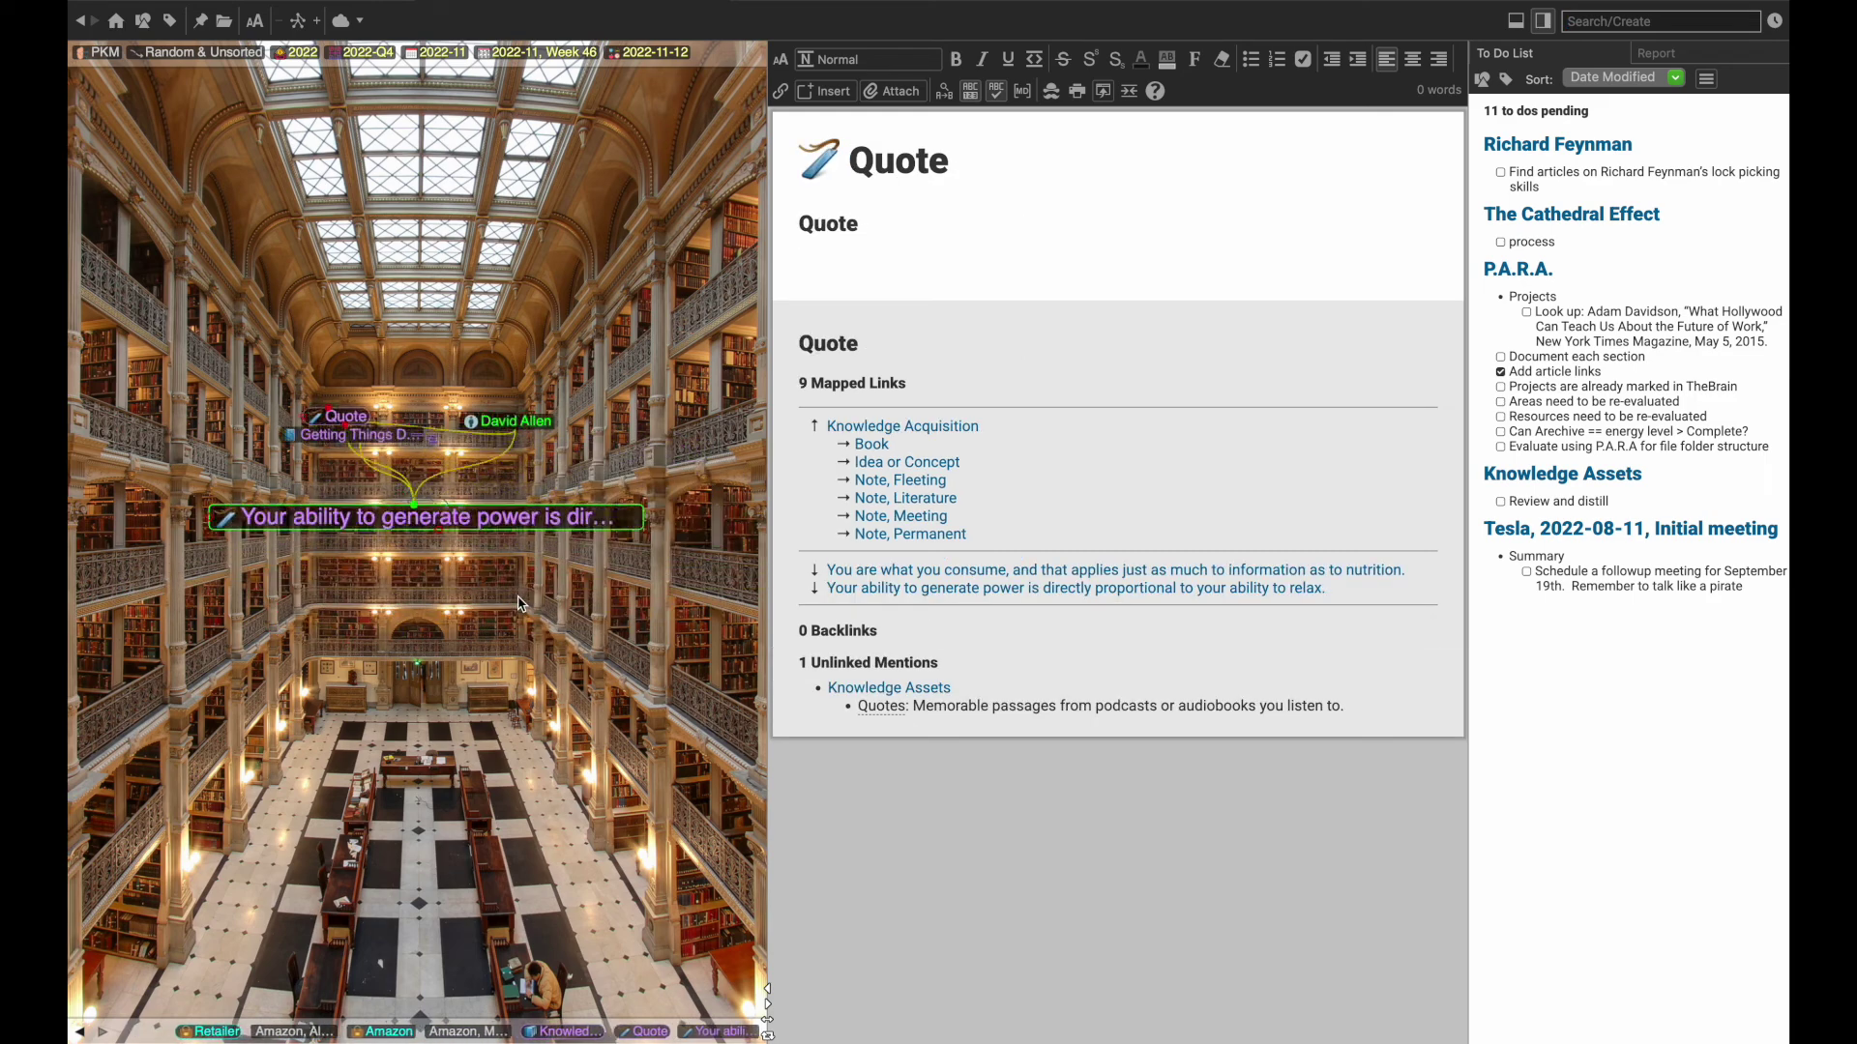
click(508, 411)
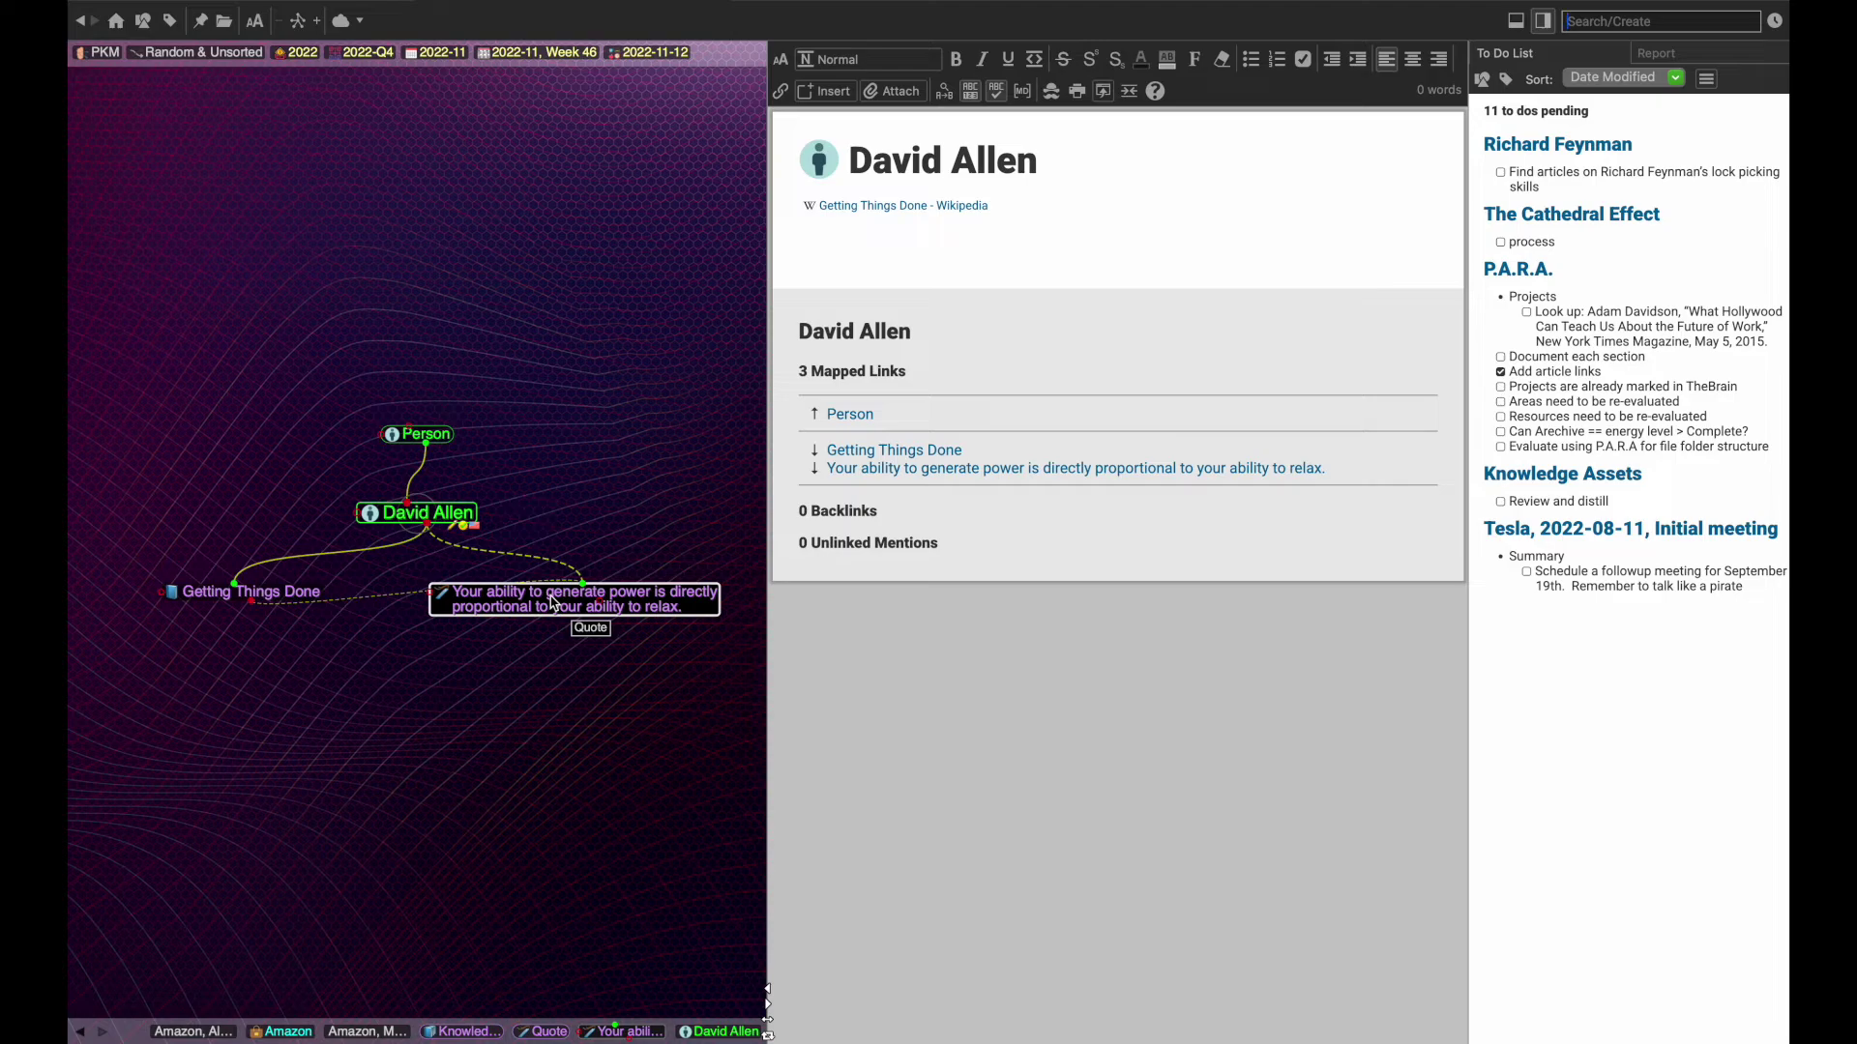
click(553, 601)
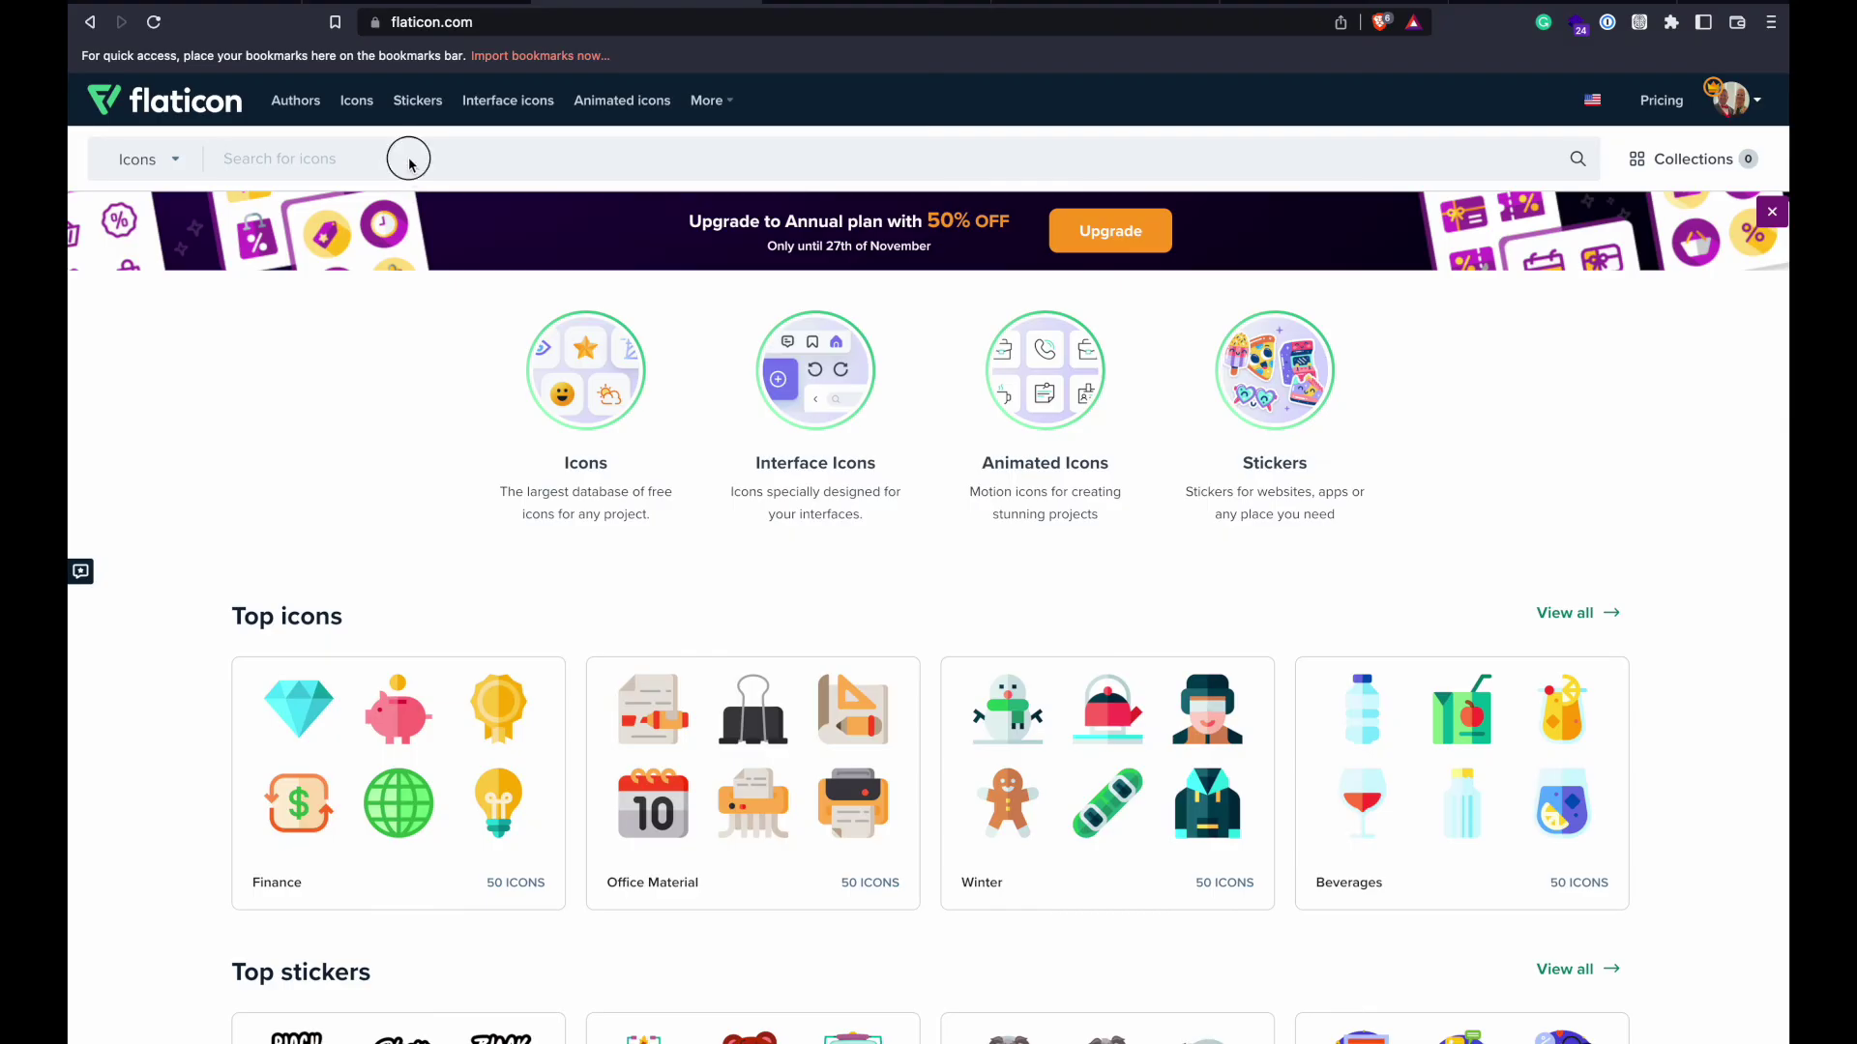
- Search Flaticon for "pencil" icons and filter the results to the Color style
click(409, 164)
text(pencil)
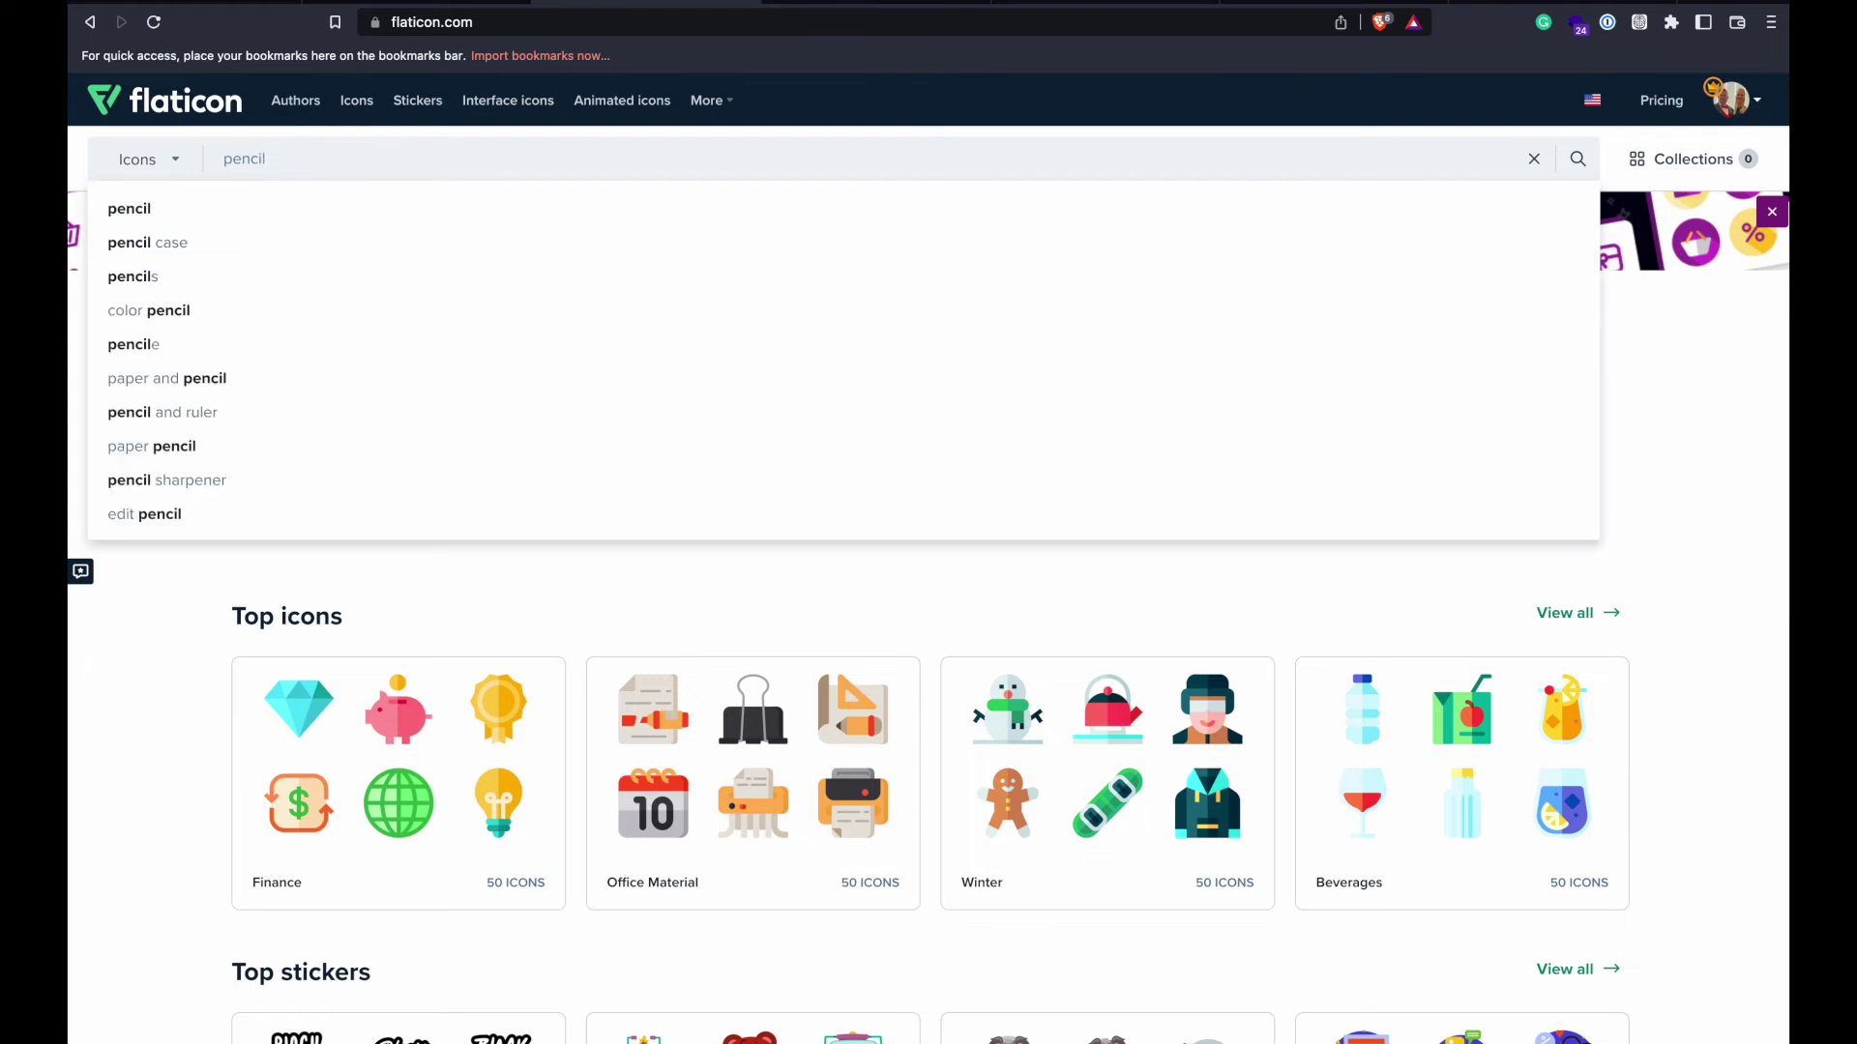
key(Return)
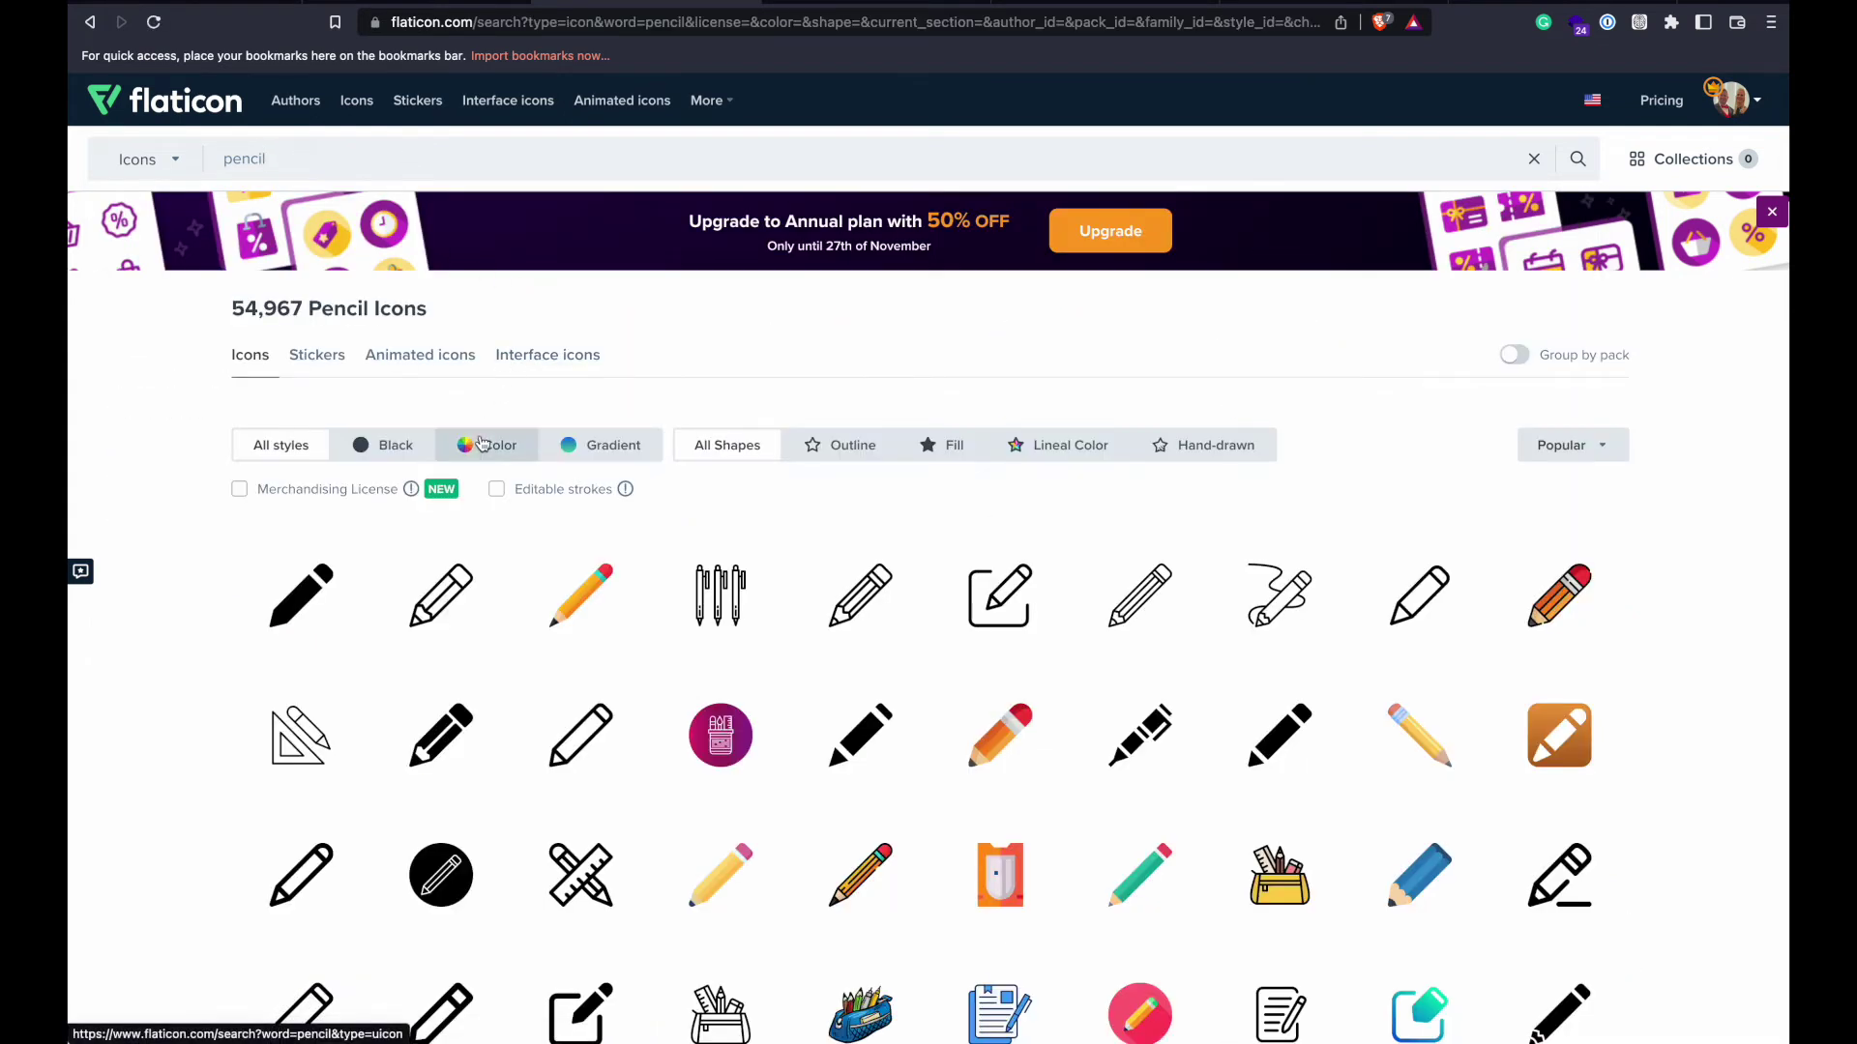
click(482, 445)
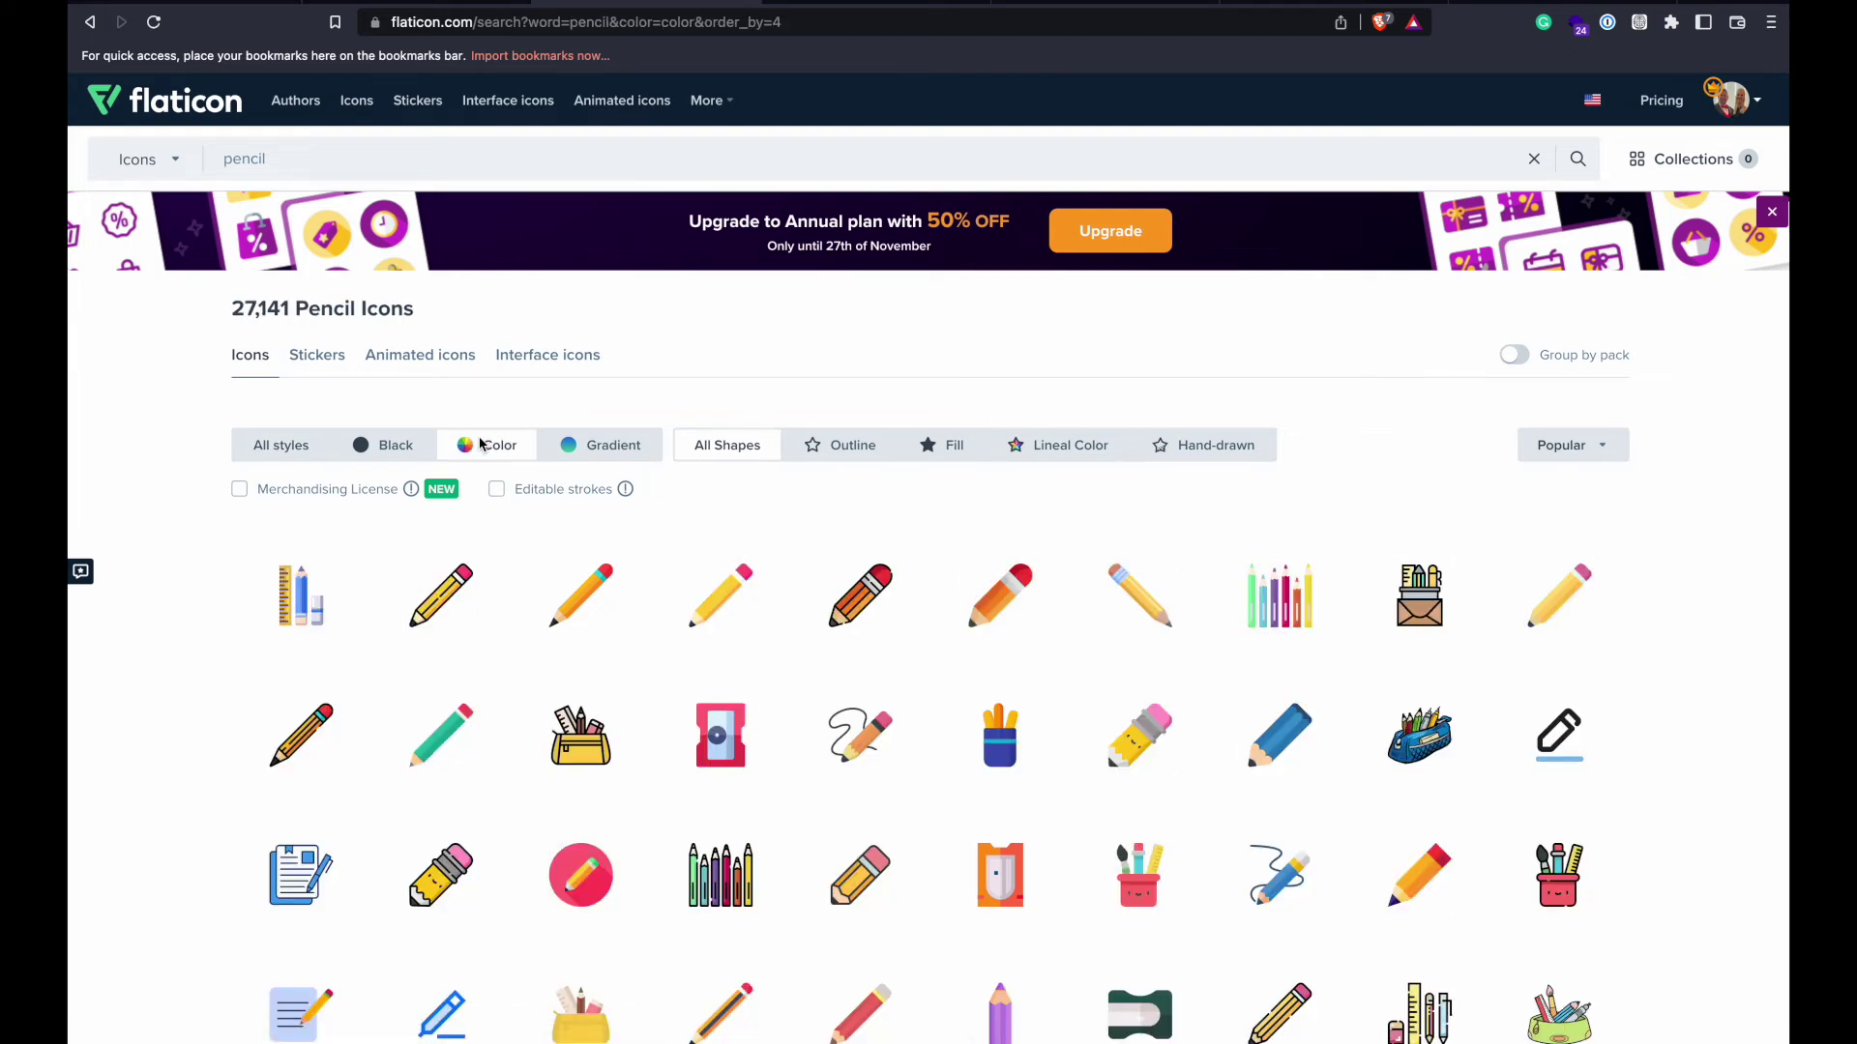
- Open the pencil-in-square edit icon, choose its Kiranshastry Flat variant with the blue outline, and copy the image
scroll(196, 830, down, 10)
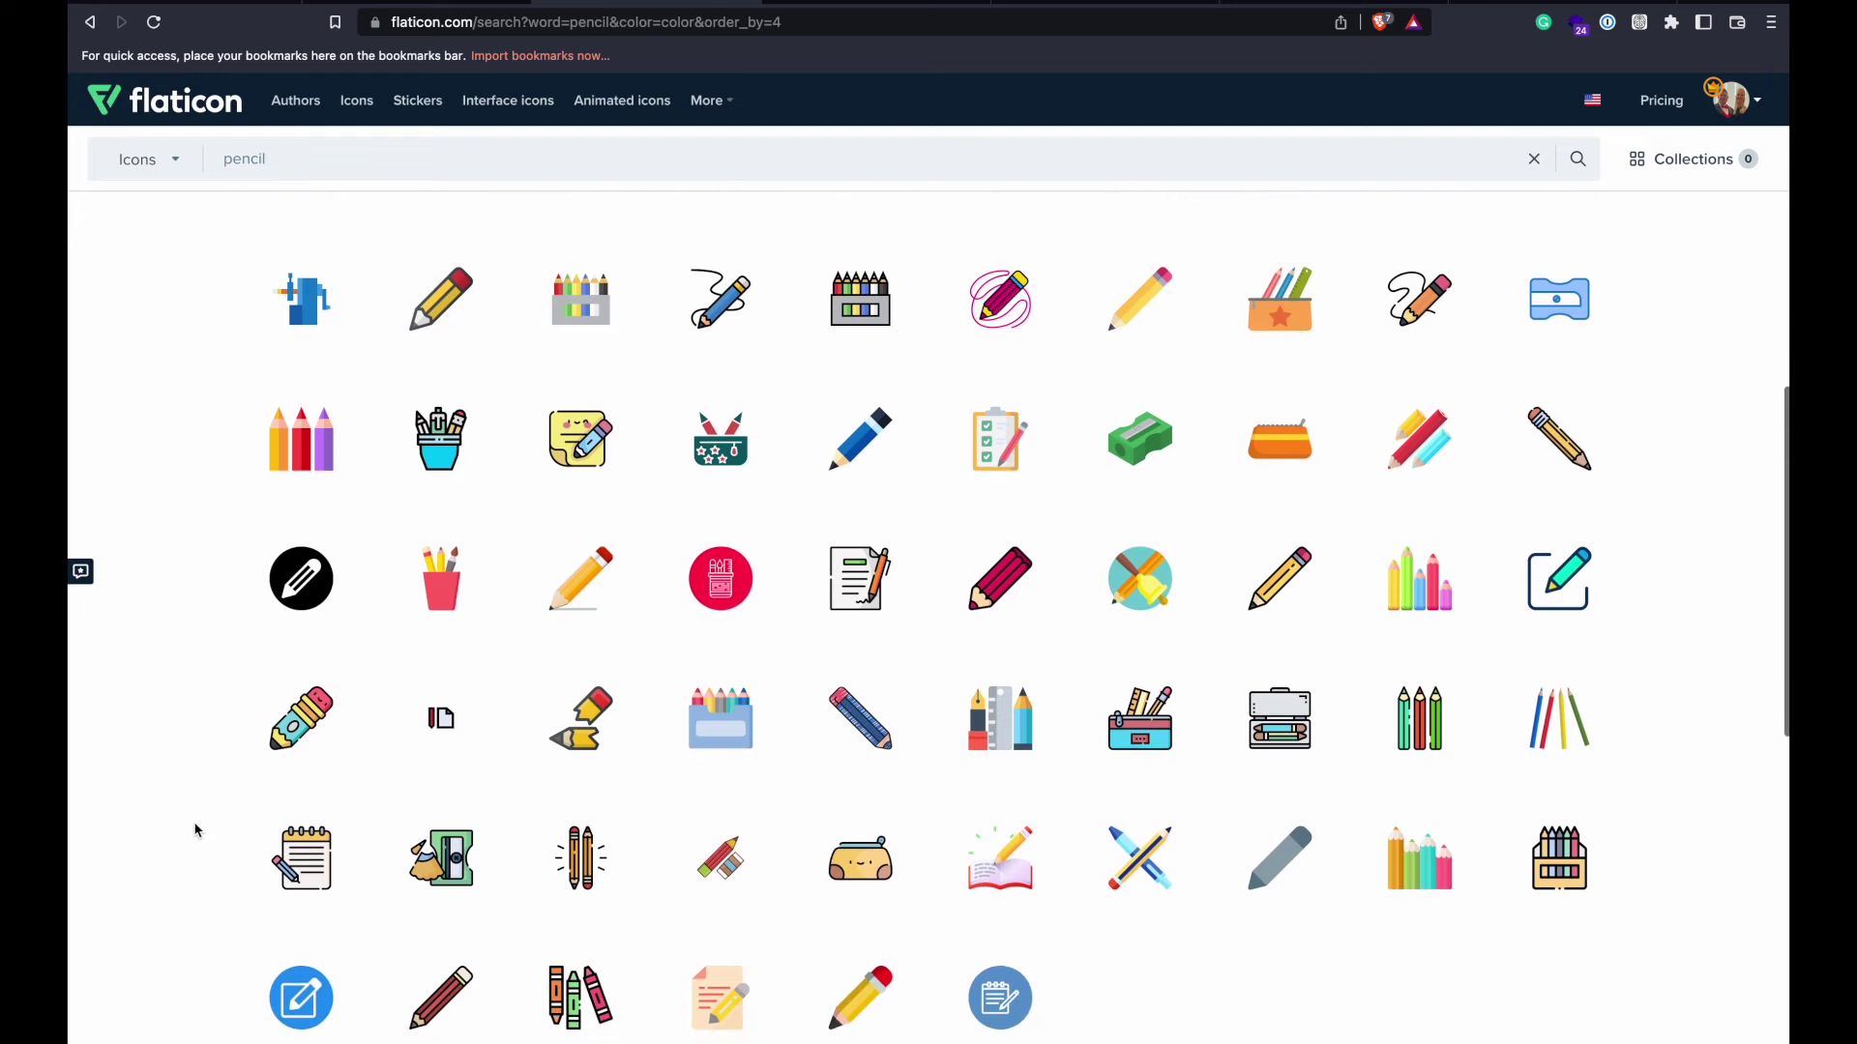
mouse_move(1562, 556)
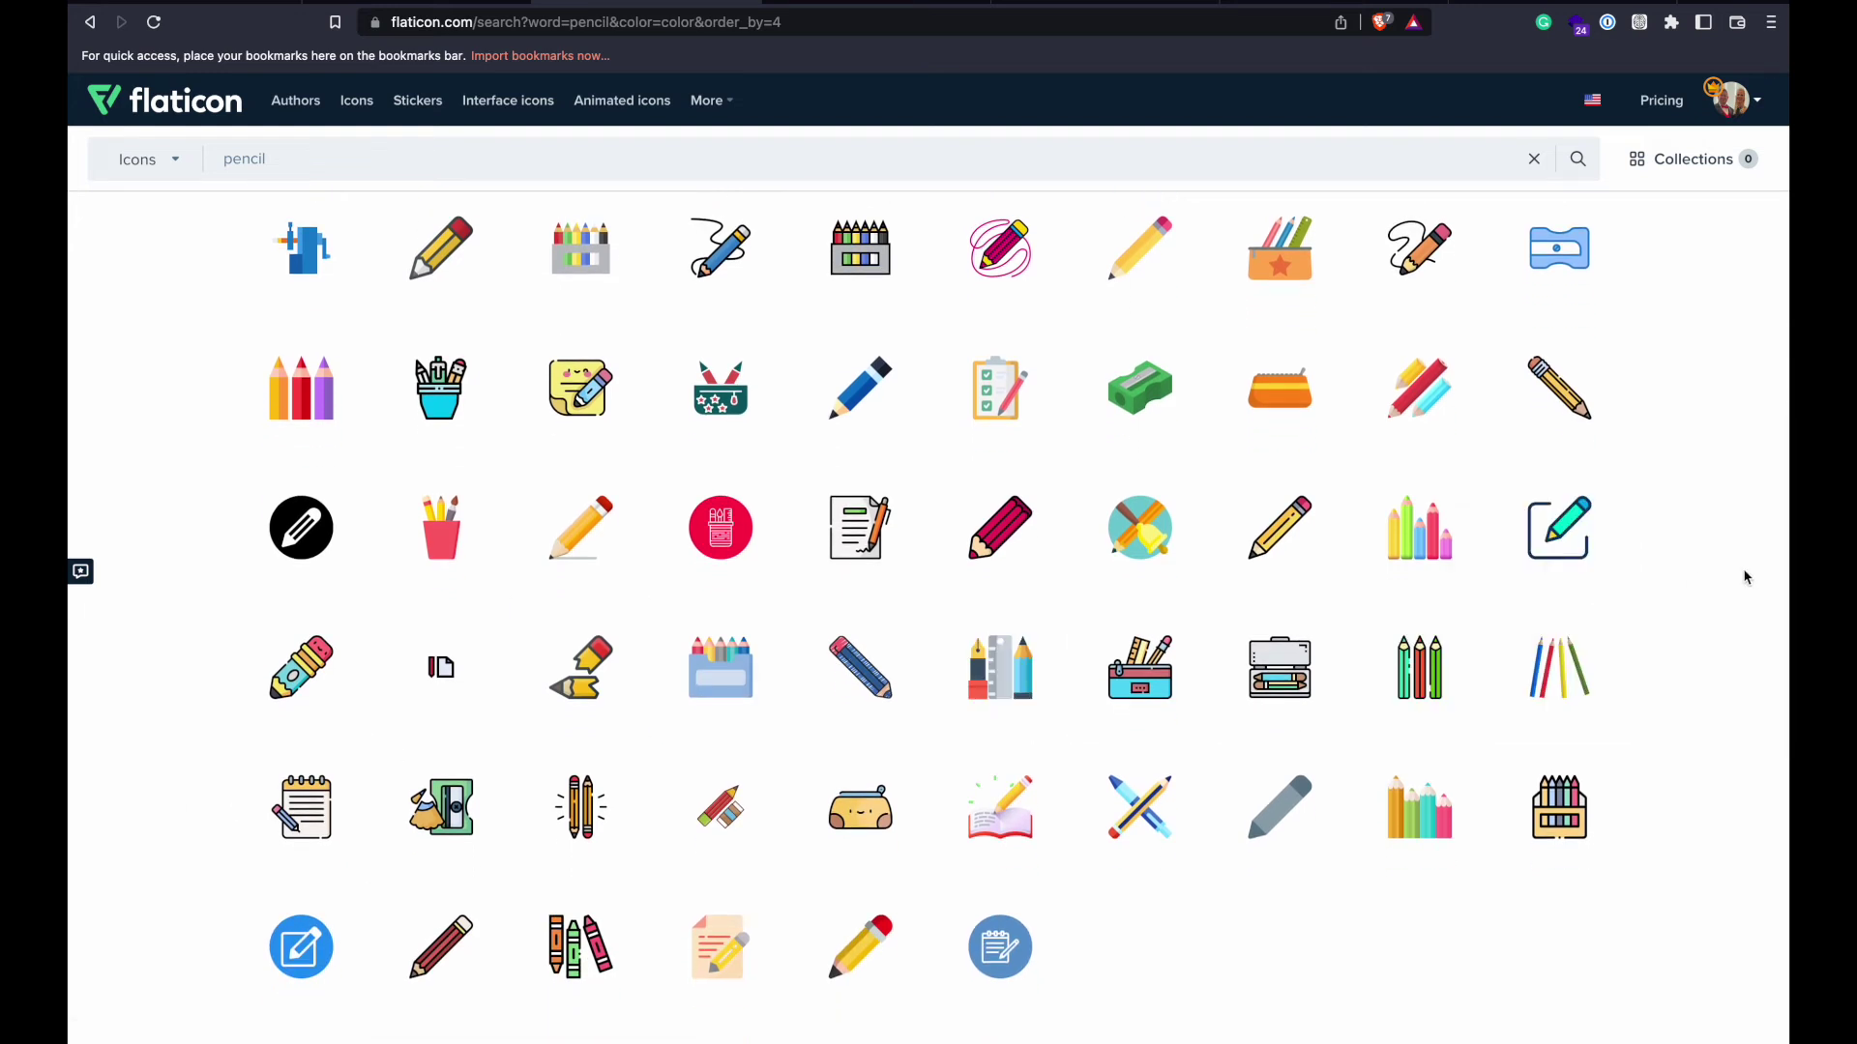
click(1559, 530)
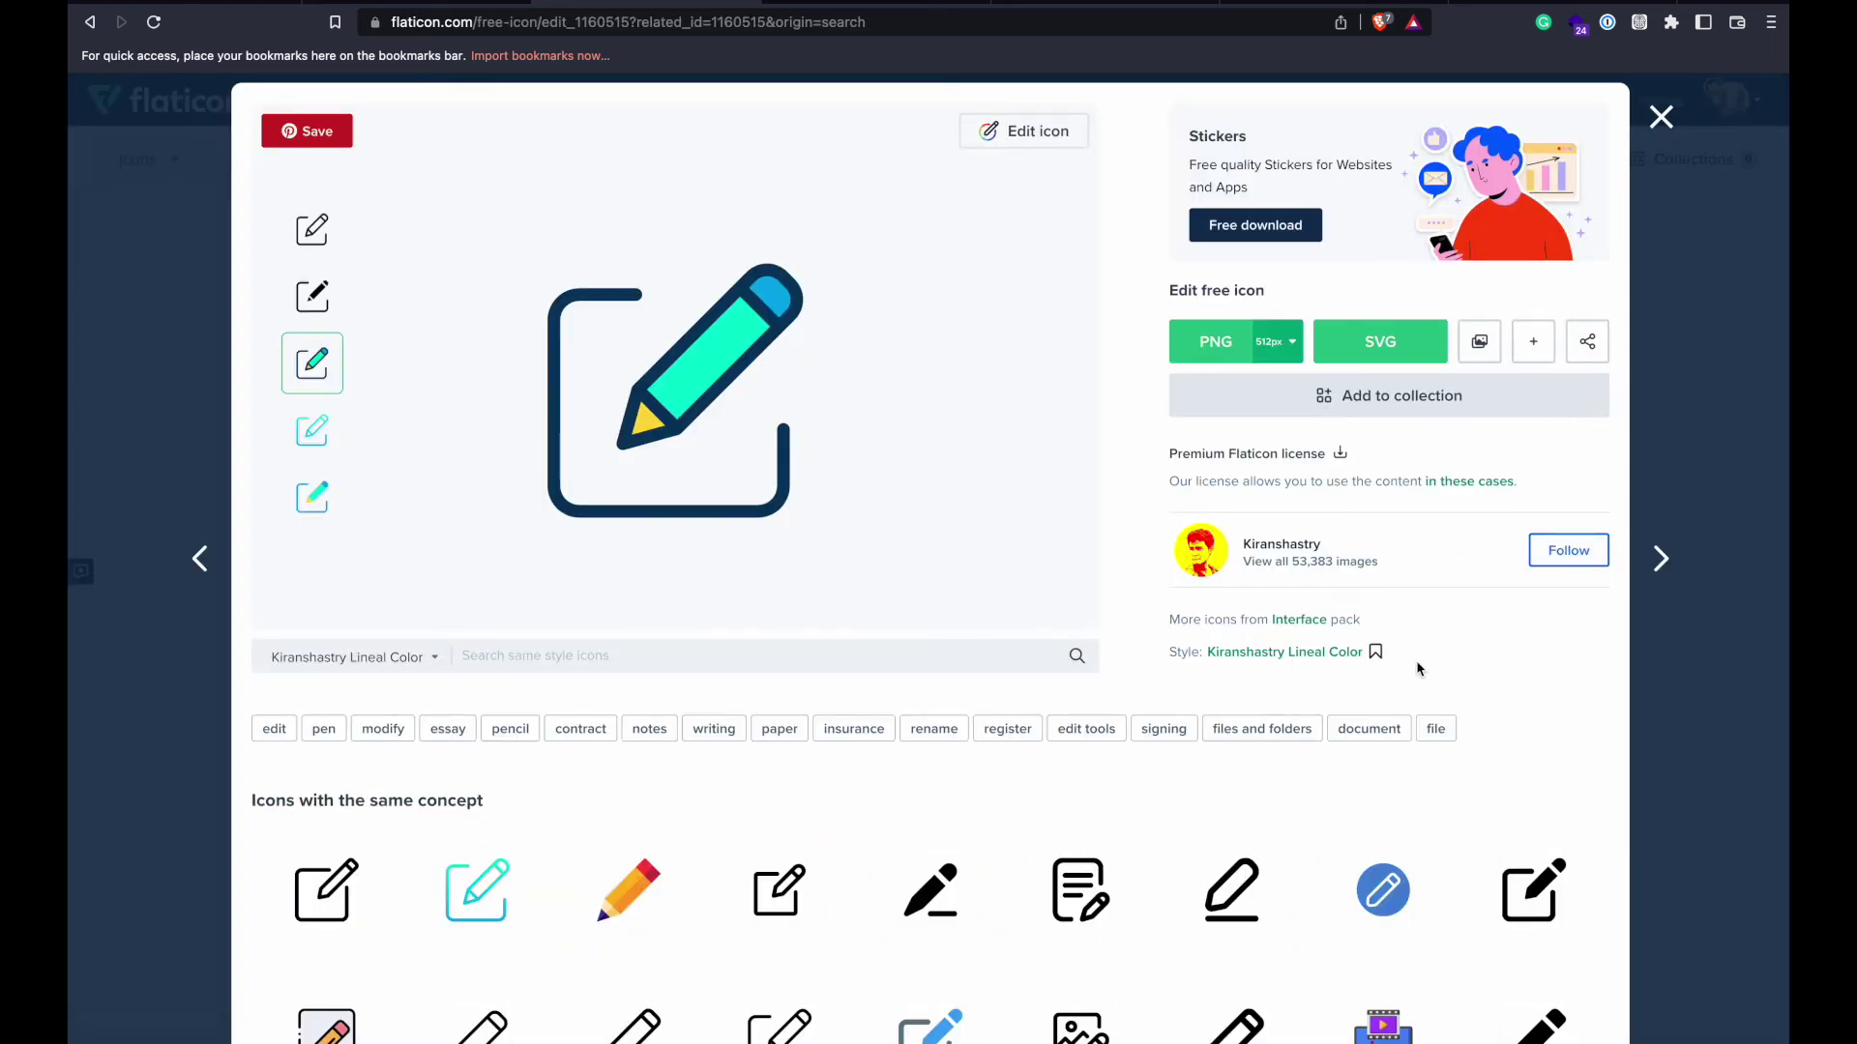
click(323, 502)
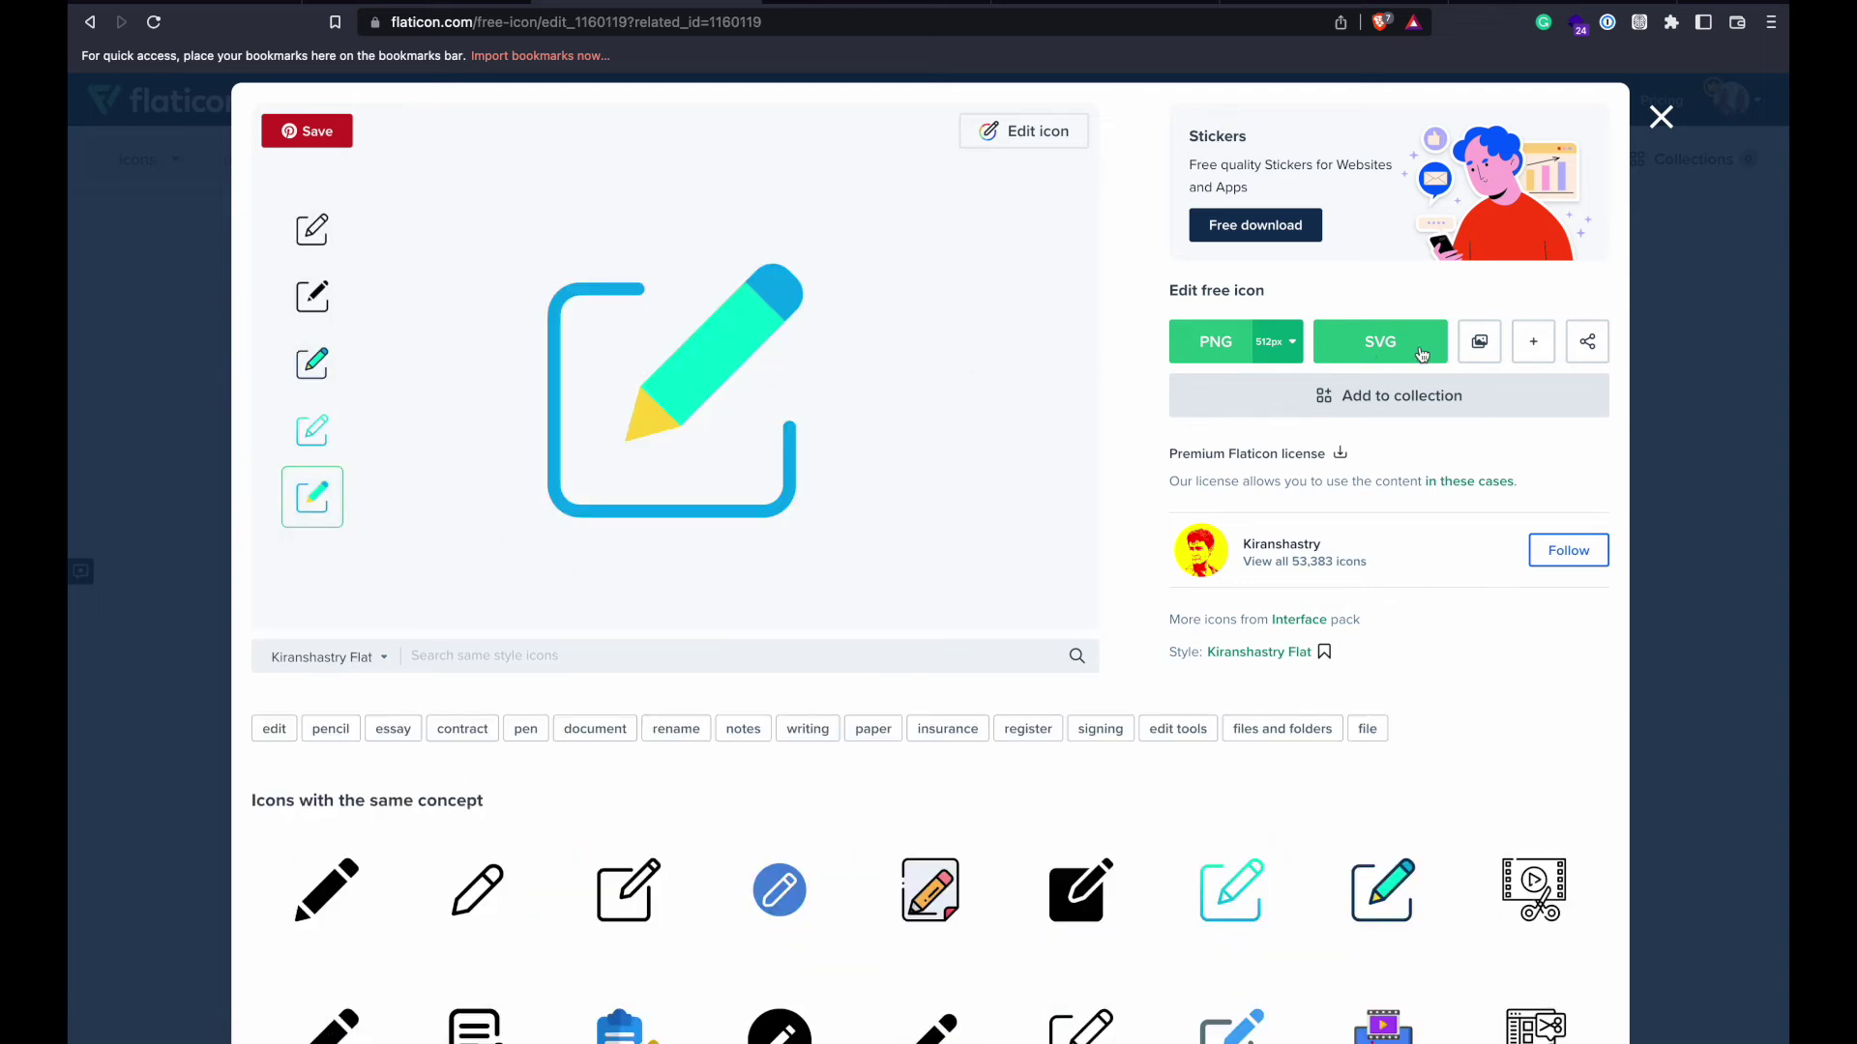
click(1481, 346)
- Switch to TheBrain and paste the copied pencil image as the icon of the Note, Fleeting type
key(ctrl+Left)
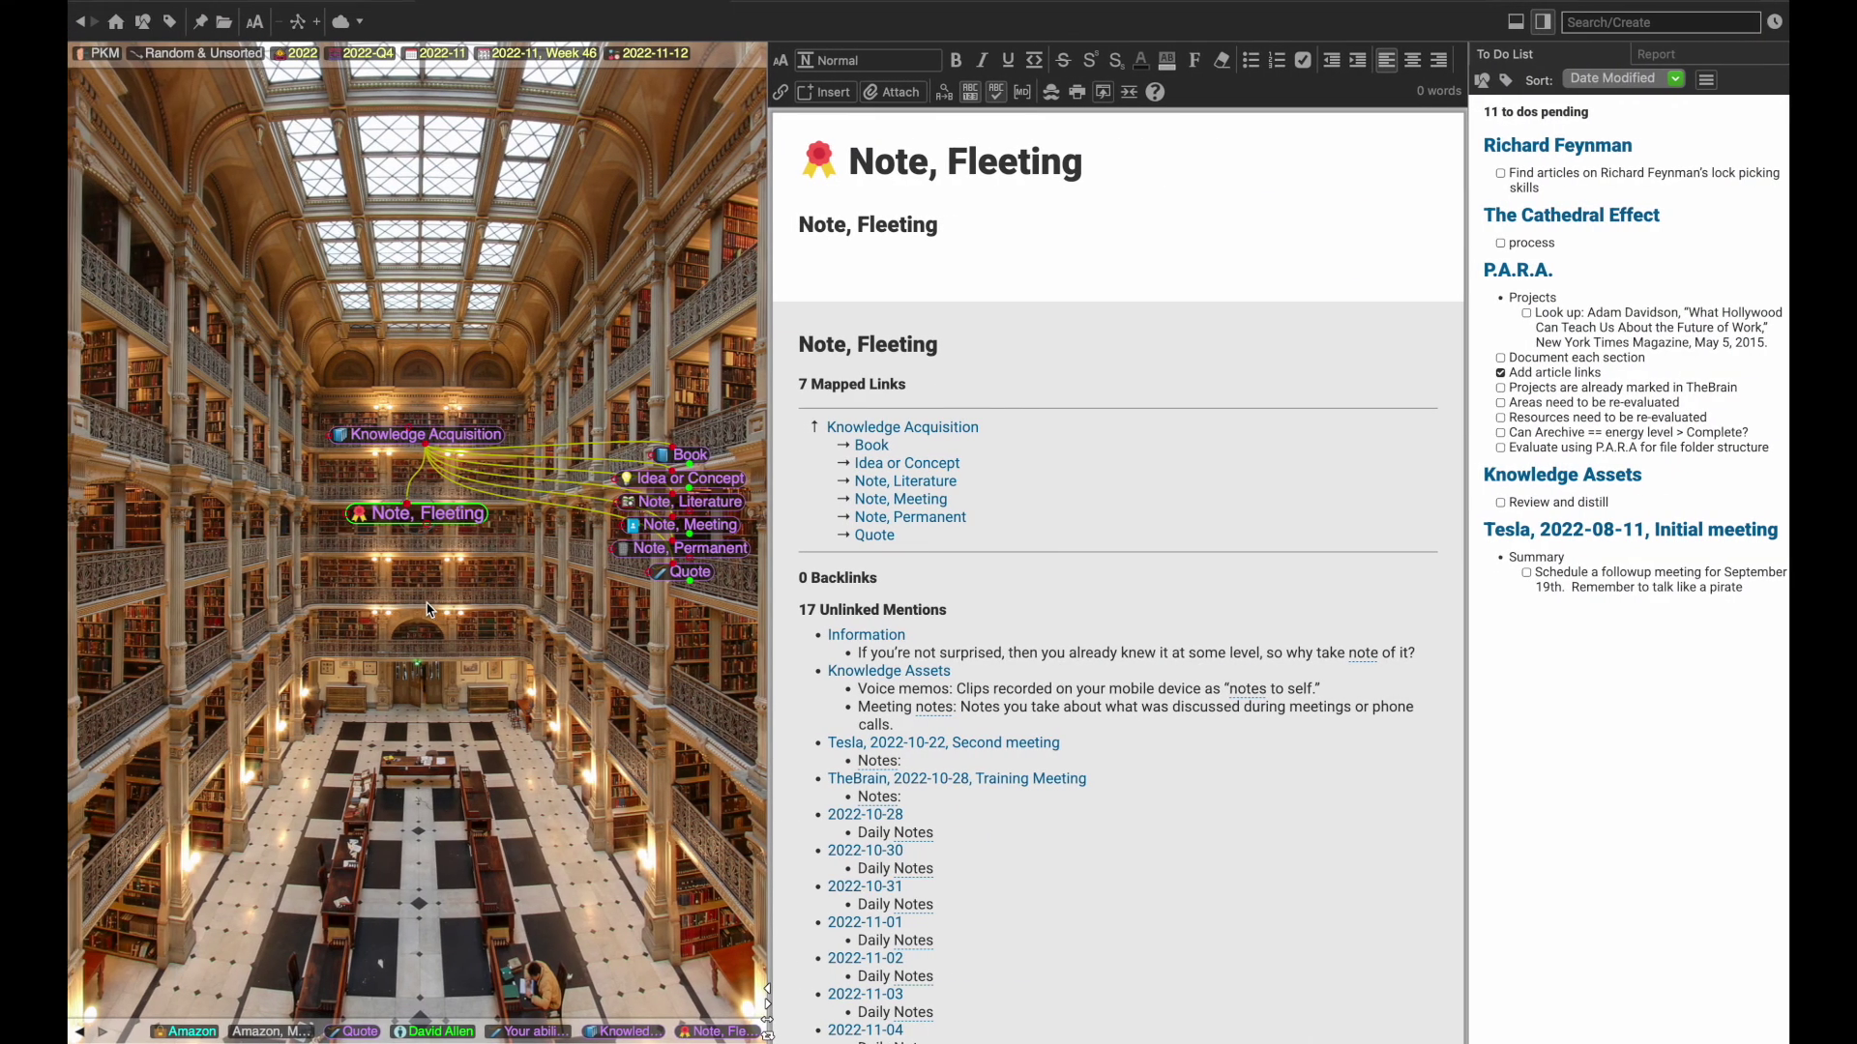
right_click(438, 518)
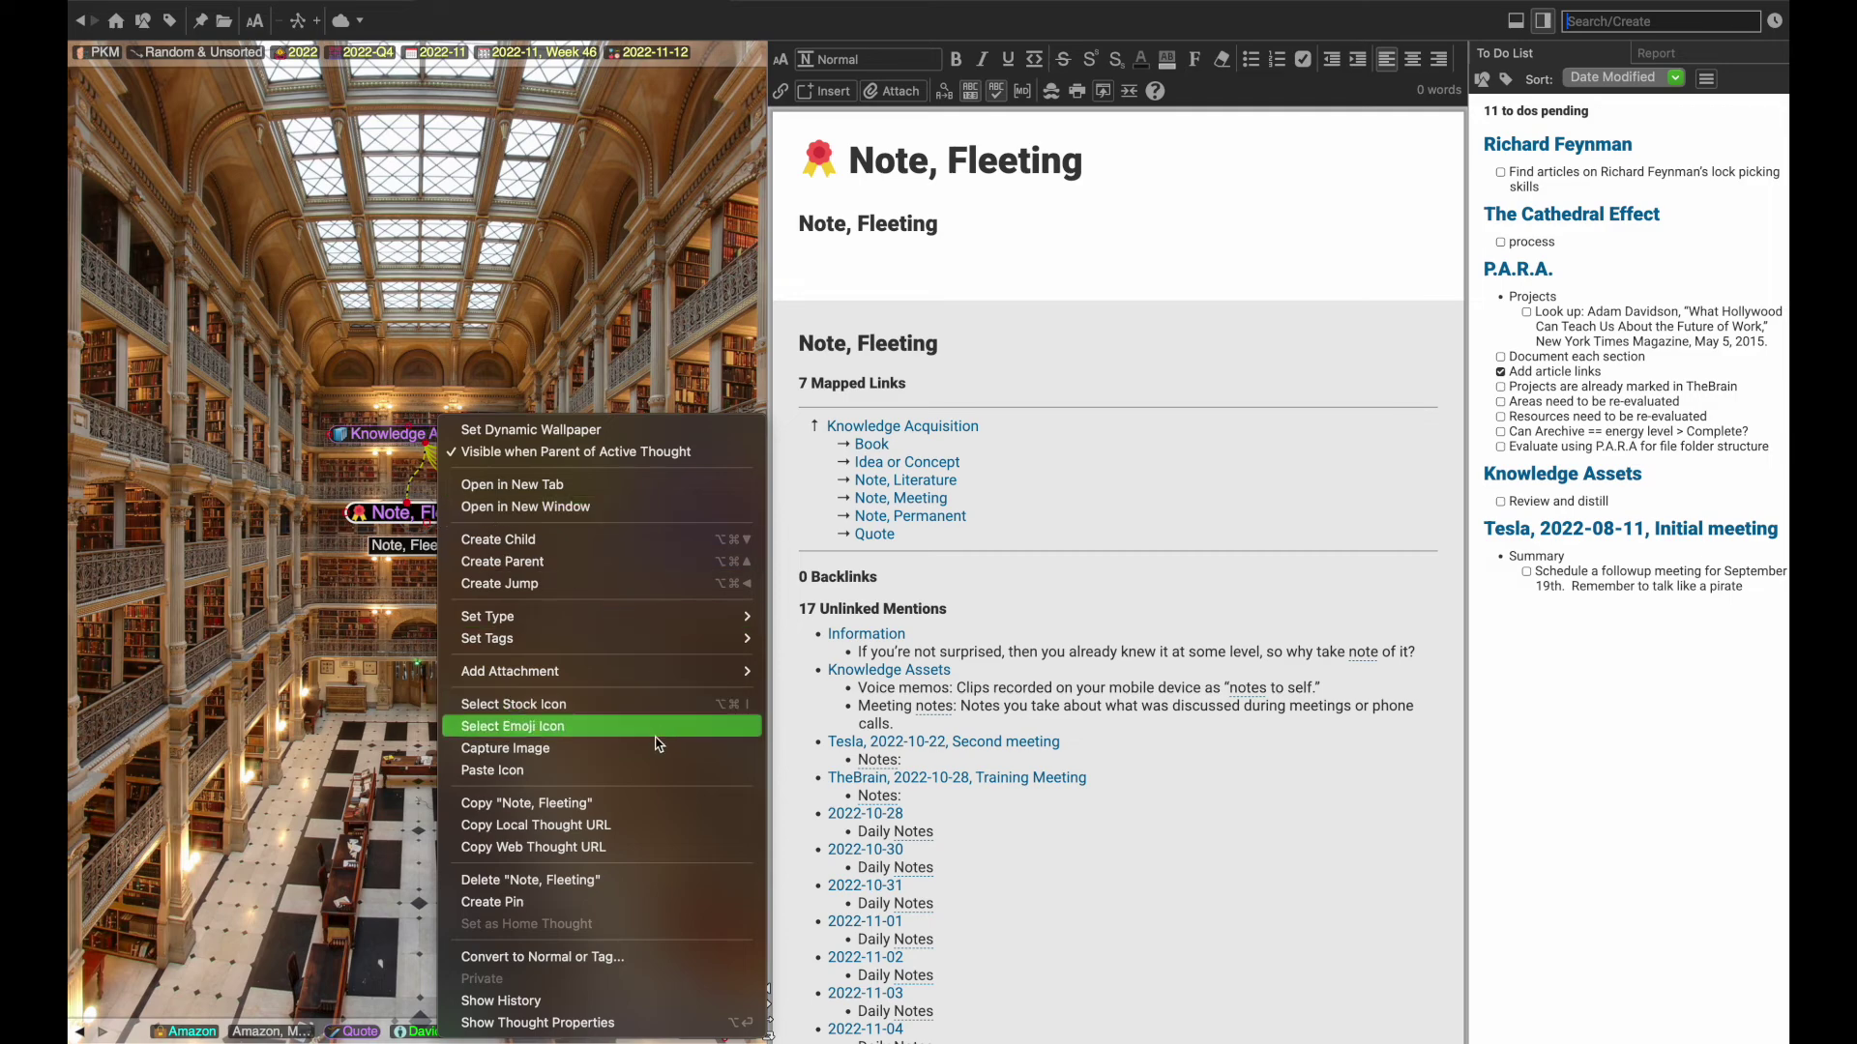
click(610, 772)
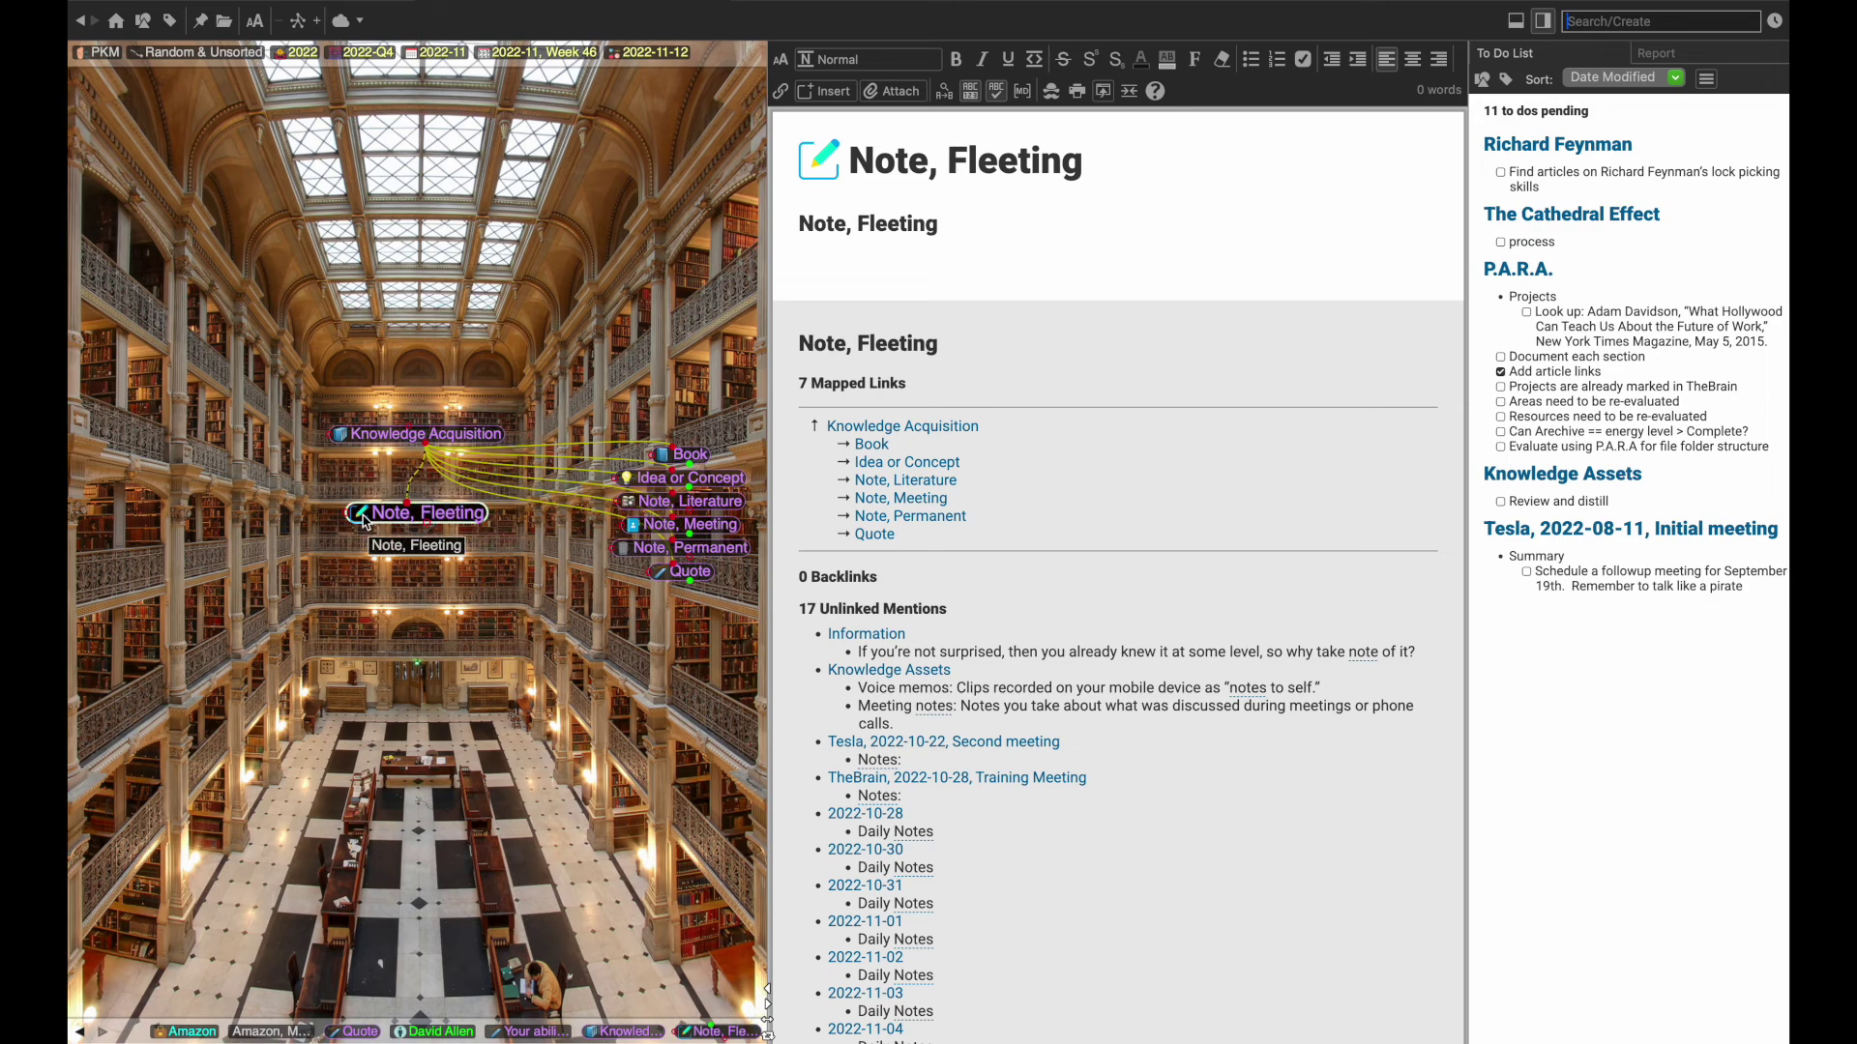